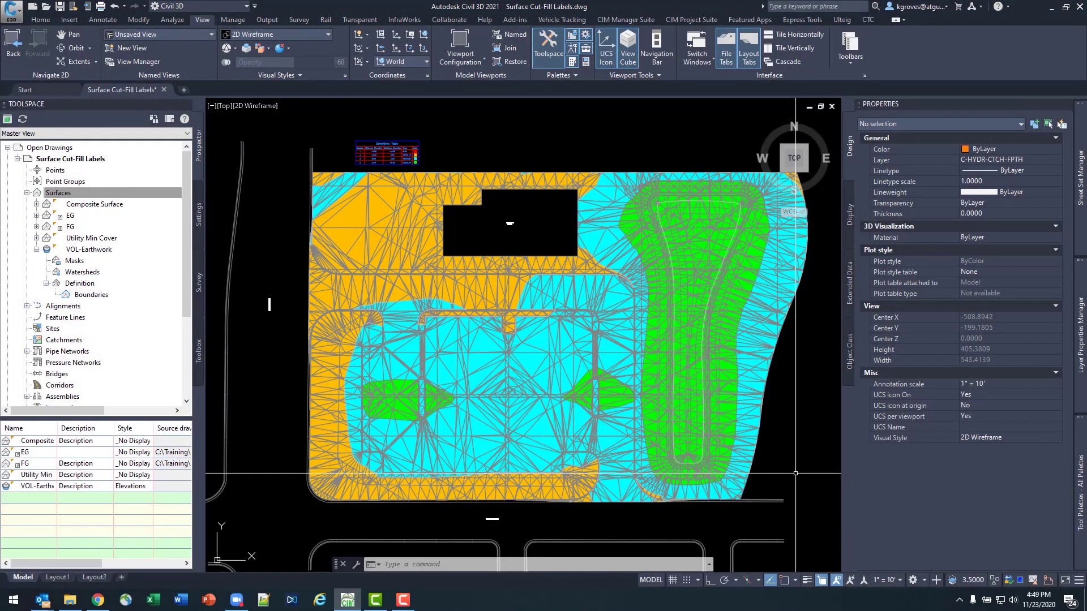
Zoom and pan so the elevations table and the whole earthwork surface are in view.
mouse_move(795, 474)
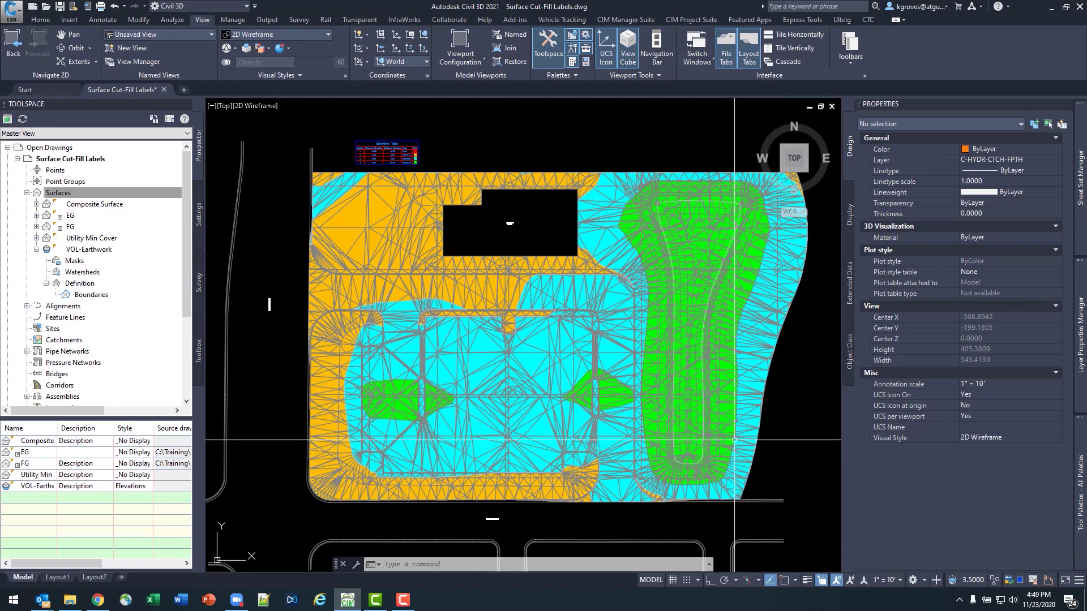
mouse_move(734, 440)
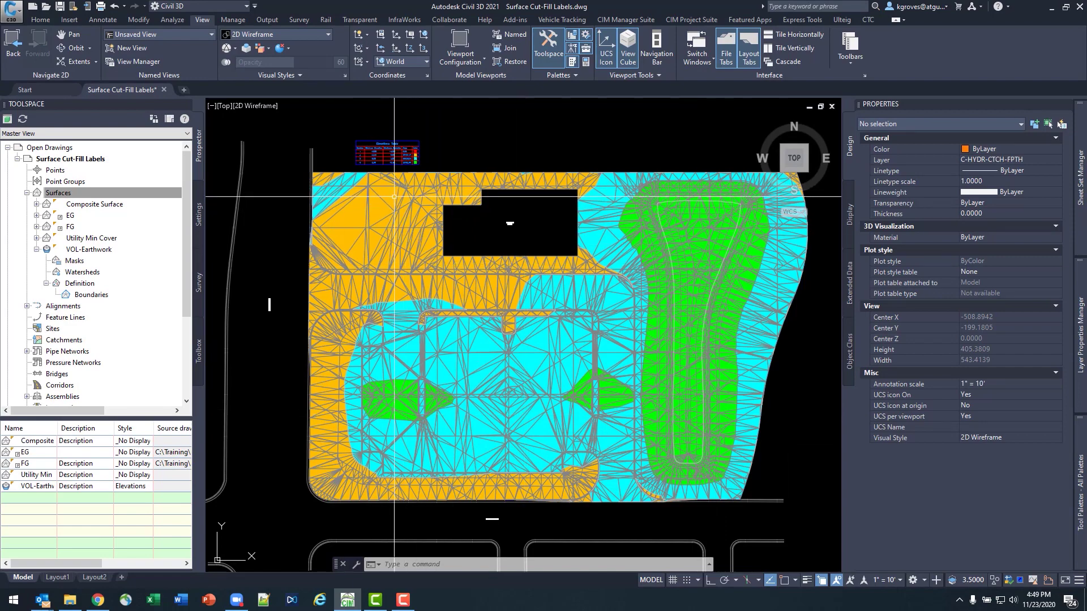
scroll(354, 170, "up", 6)
middle_click_drag(509, 209, 444, 453)
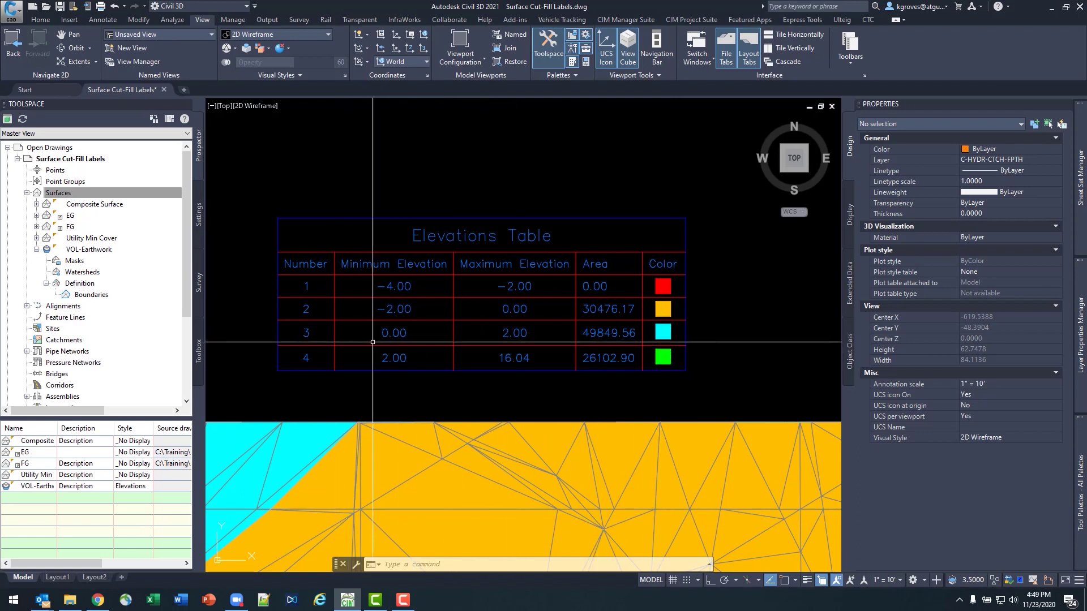
scroll(375, 340, "down", 6)
middle_click_drag(642, 496, 457, 315)
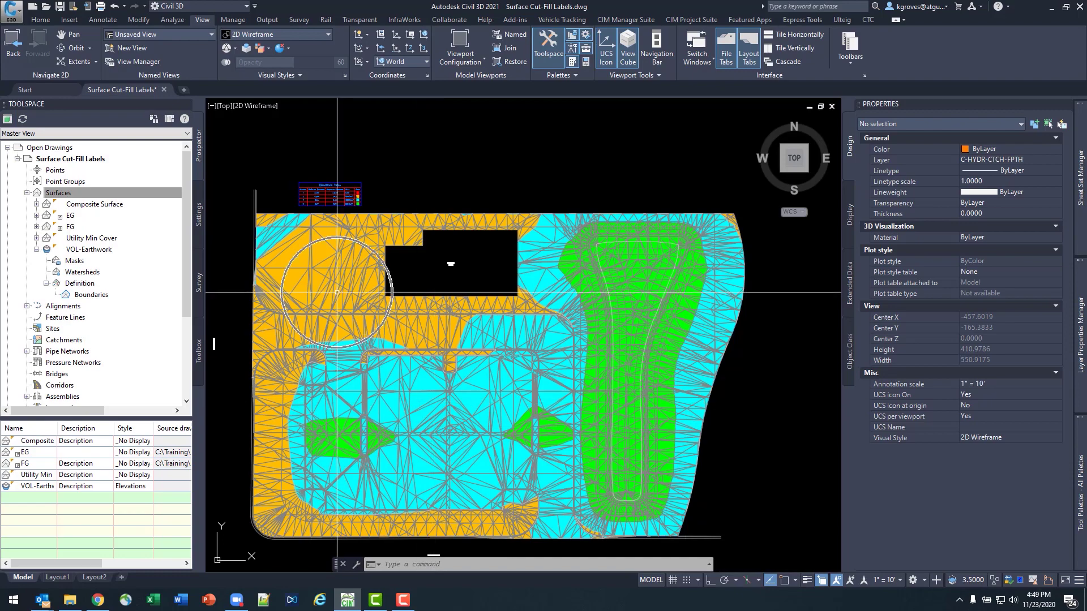
middle_click_drag(403, 366, 458, 334)
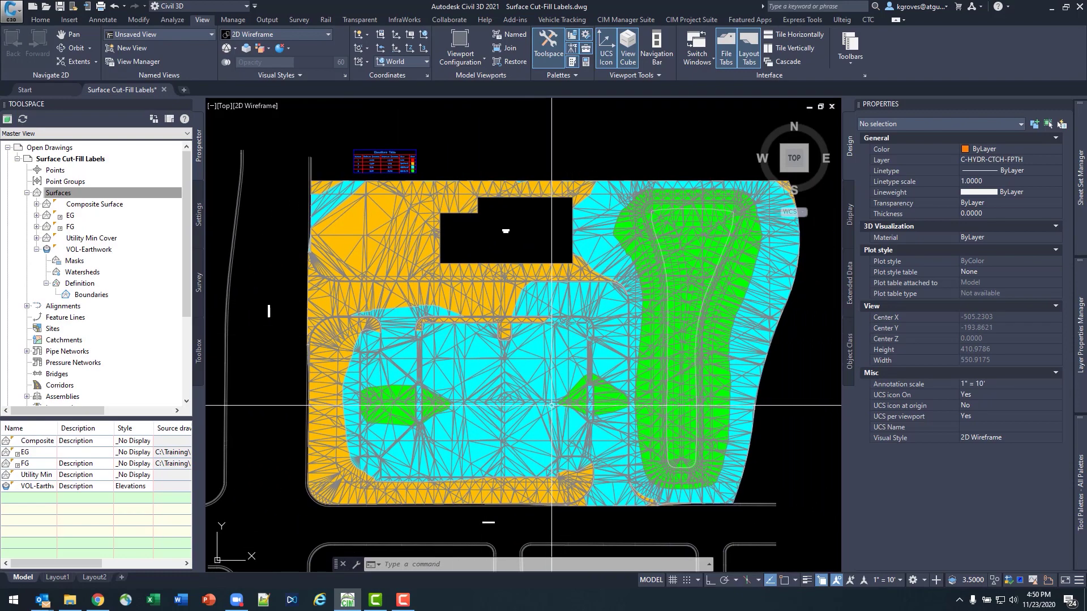
mouse_move(537, 387)
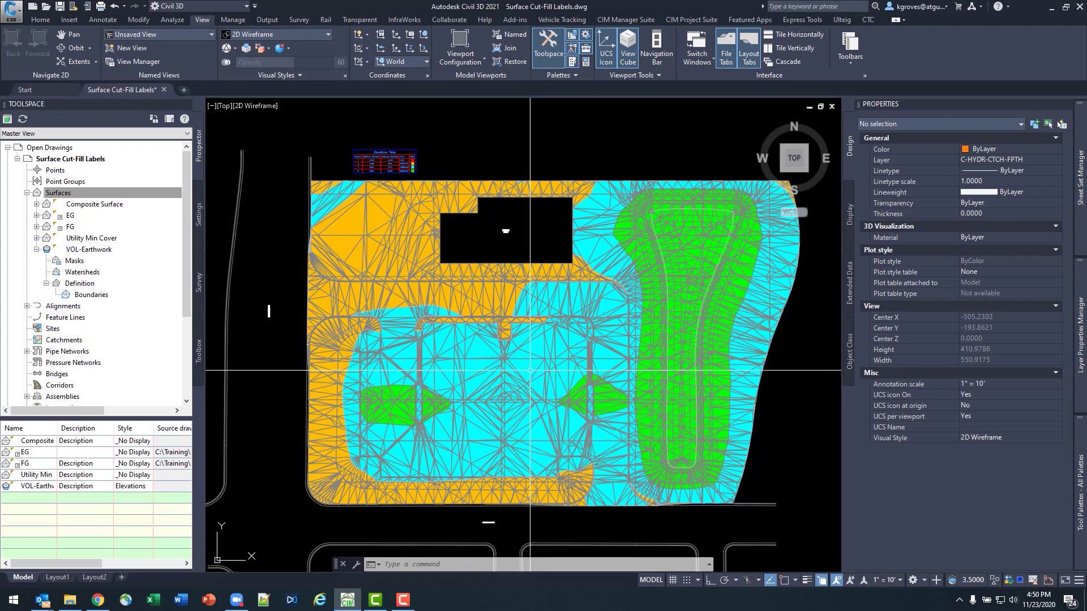
Give the VOL-Earthwork surface the _No Display style in Properties and clear the selection.
left_click(533, 374)
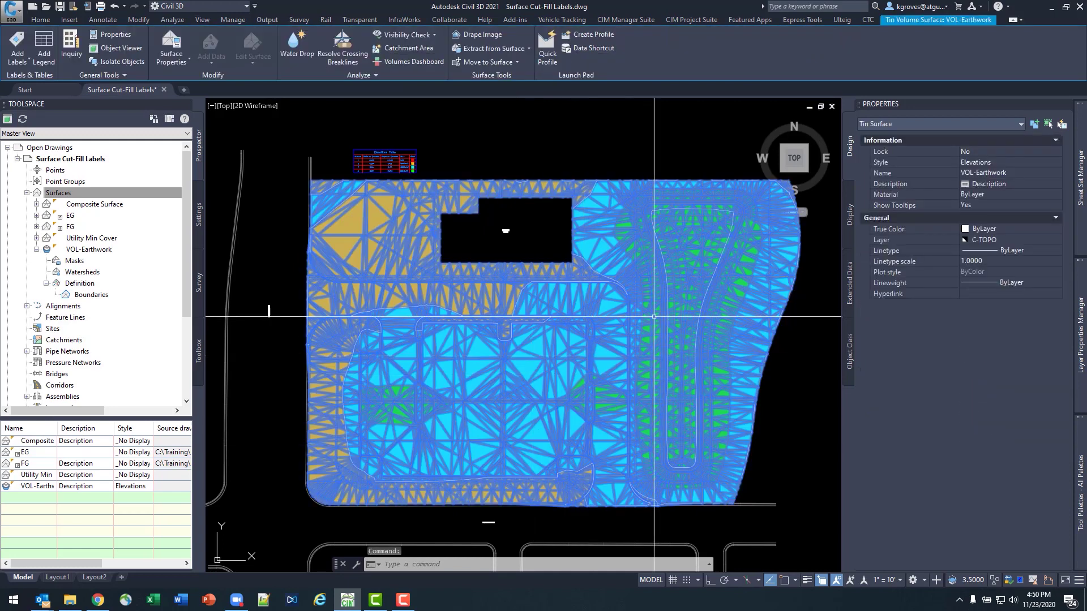
left_click(1015, 164)
left_click(999, 174)
key("Escape")
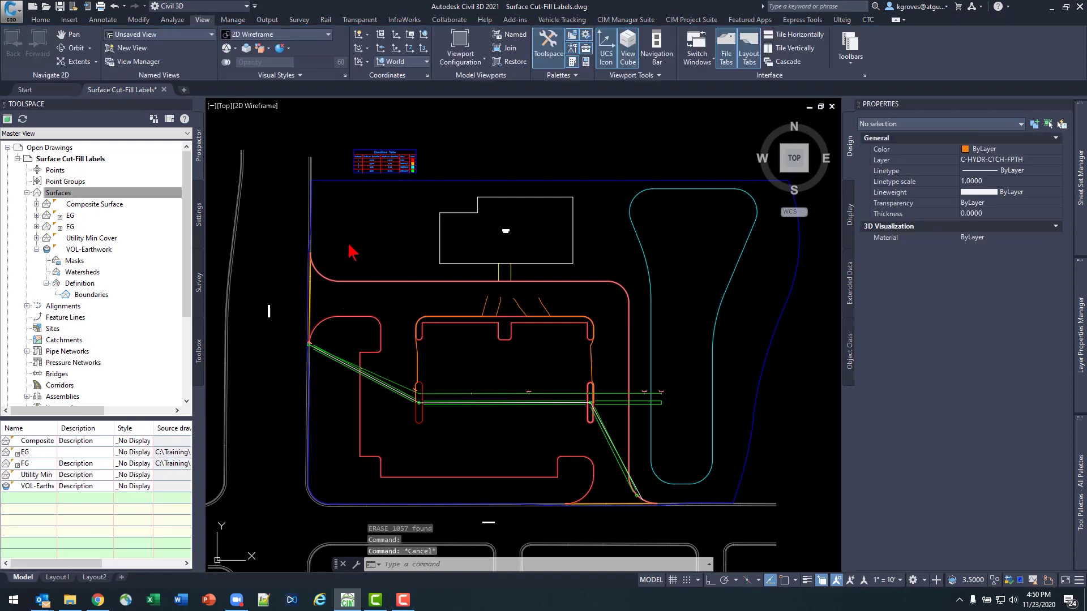
left_click(393, 237)
key("Escape")
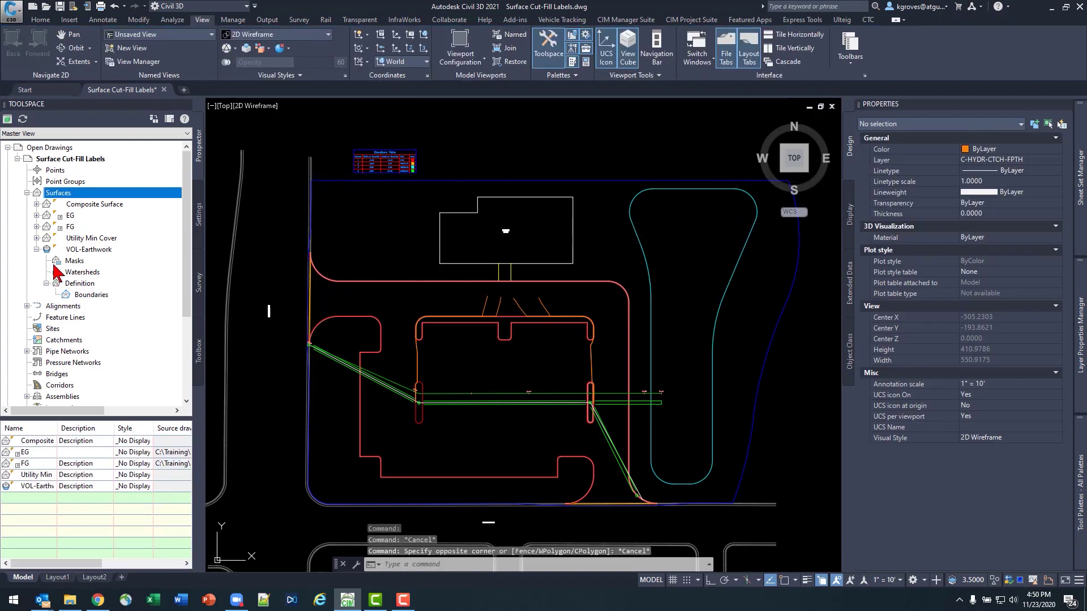
Reselect the hidden VOL-Earthwork surface from its Prospector entry.
right_click(77, 250)
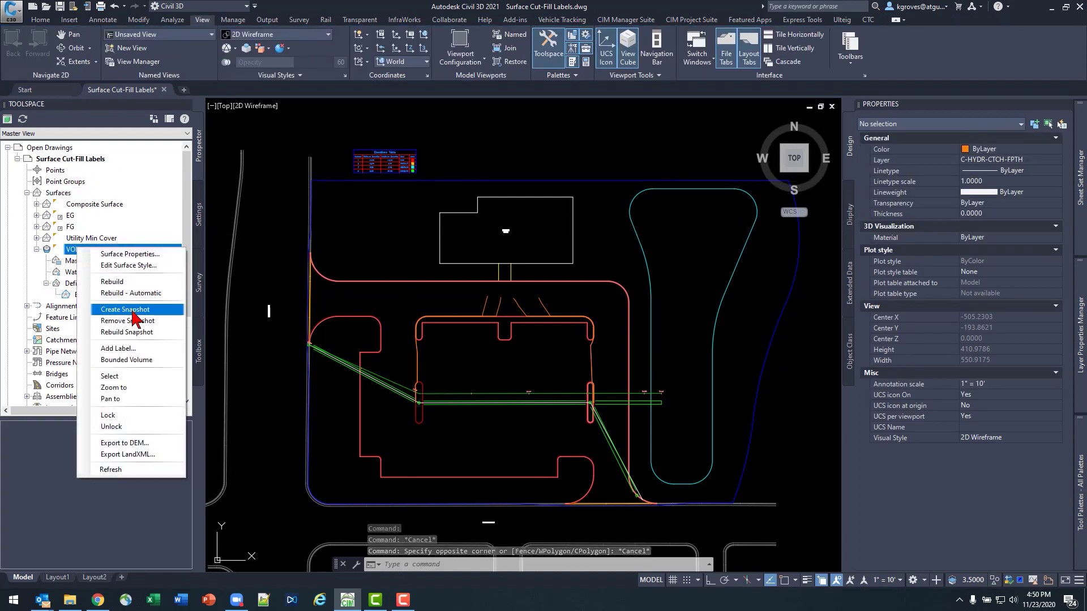
left_click(128, 377)
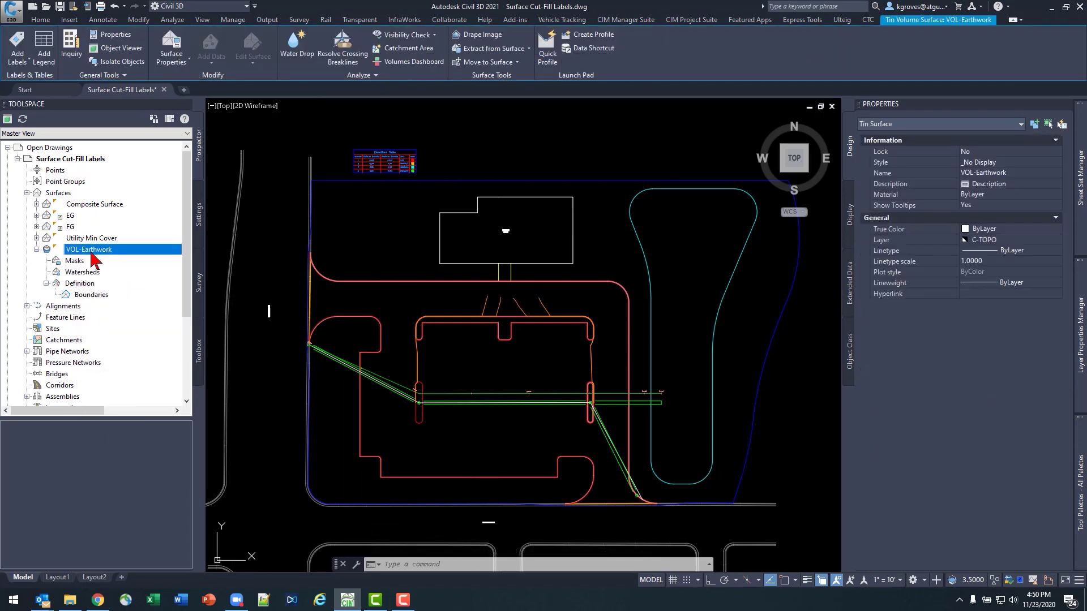
left_click(19, 67)
Set up Spot Elevations on Grid surface labels with the Basic X marker and Cut-Fill style.
left_click(28, 74)
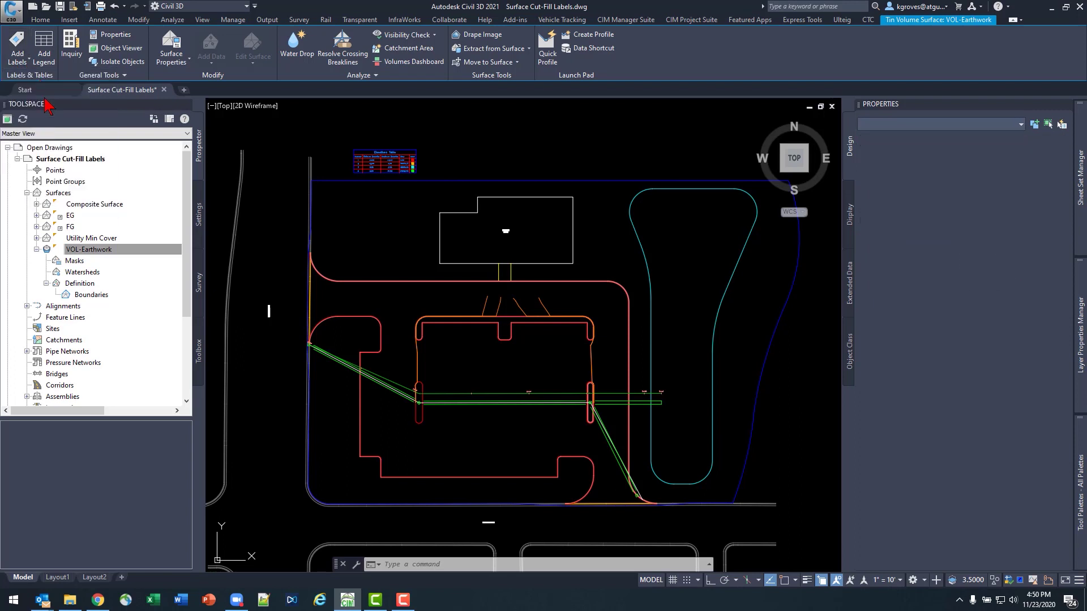
left_click(58, 63)
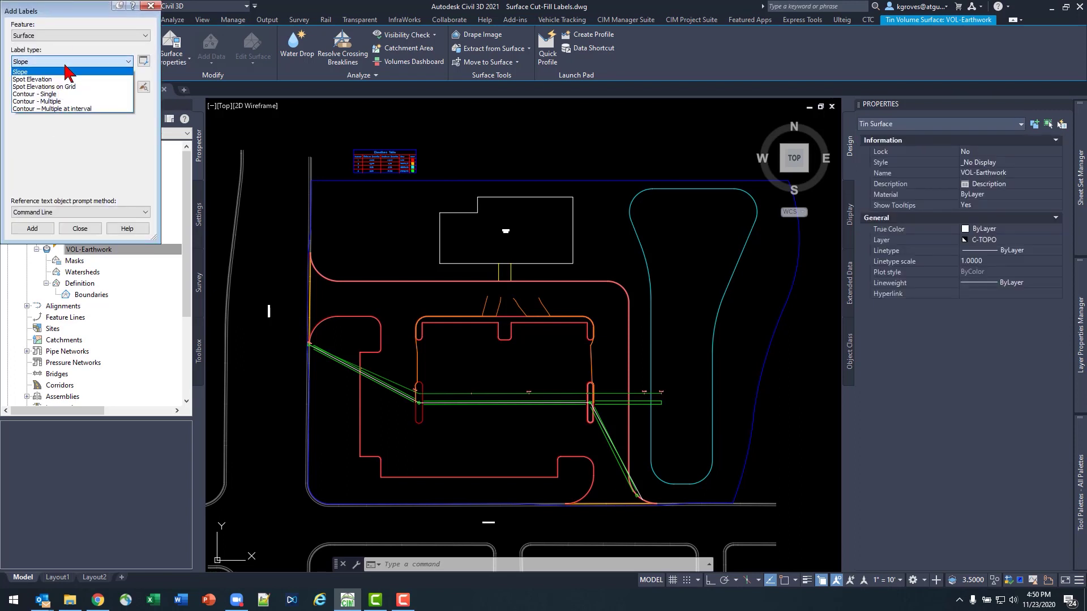
left_click(81, 87)
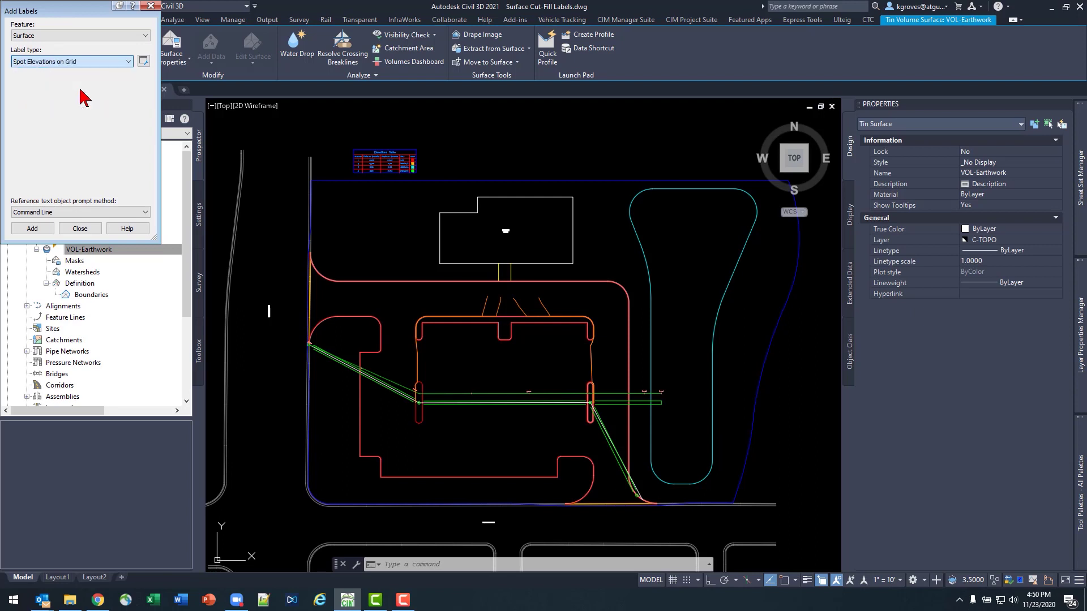
left_click(76, 114)
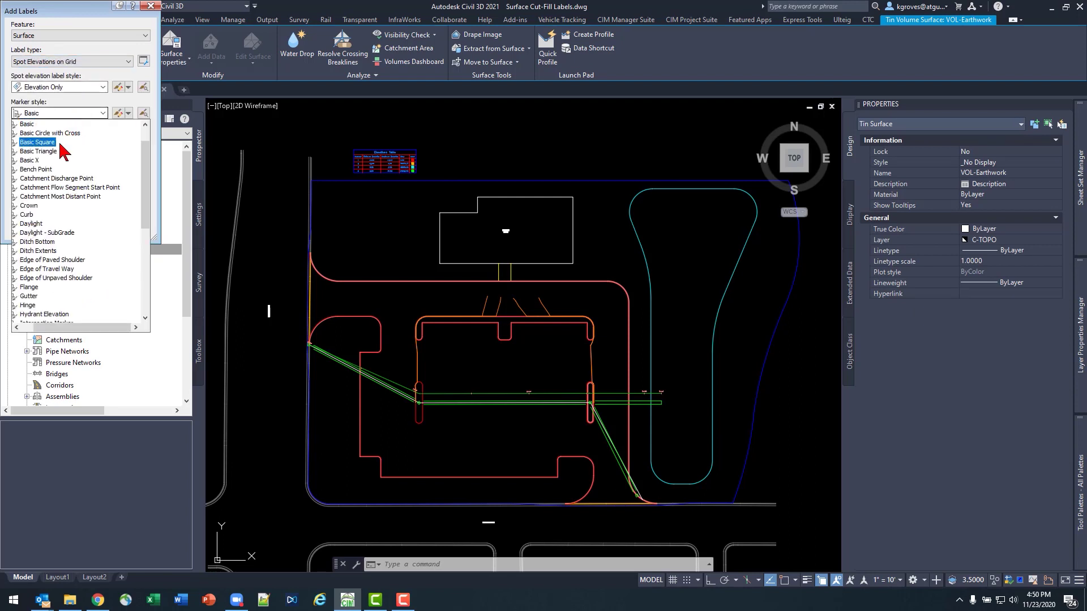
left_click(30, 161)
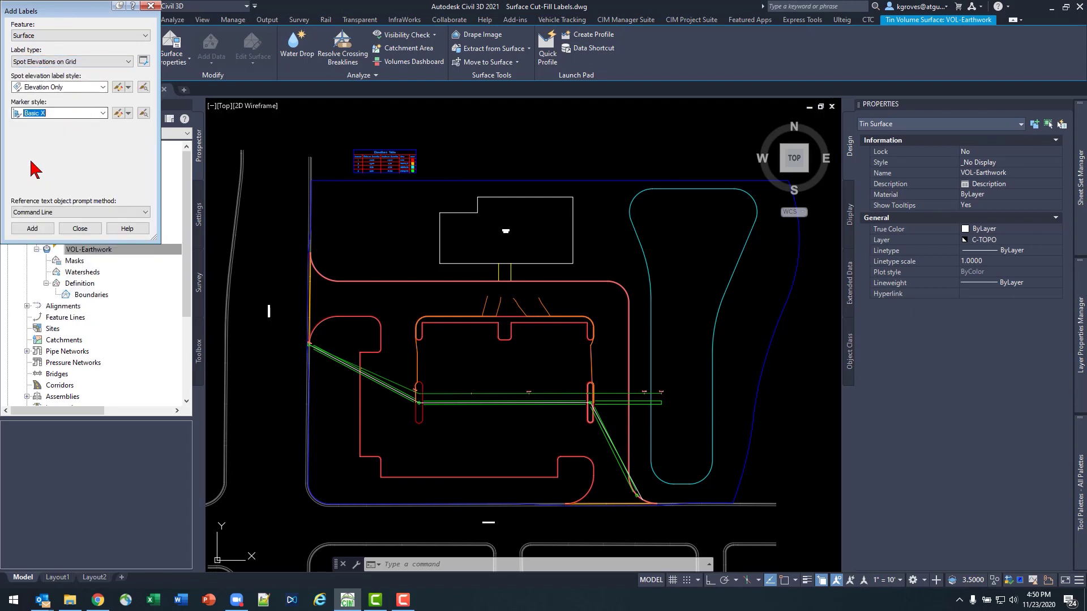
left_click(102, 88)
left_click(47, 99)
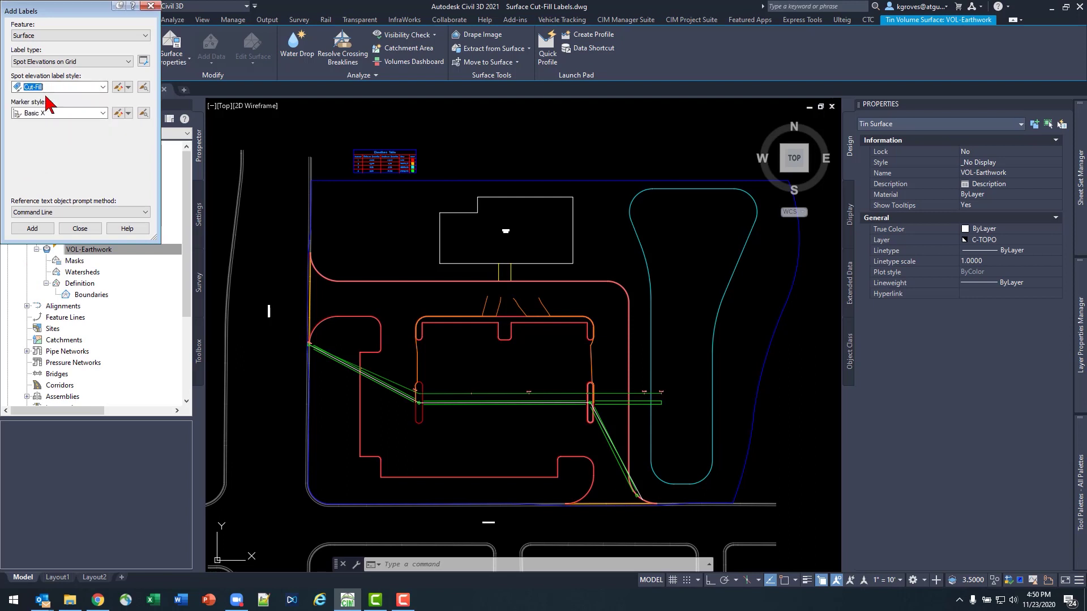
Place the label grid from the site's lower-left to upper-right corner with default rotation and 15 spacing.
left_click(45, 228)
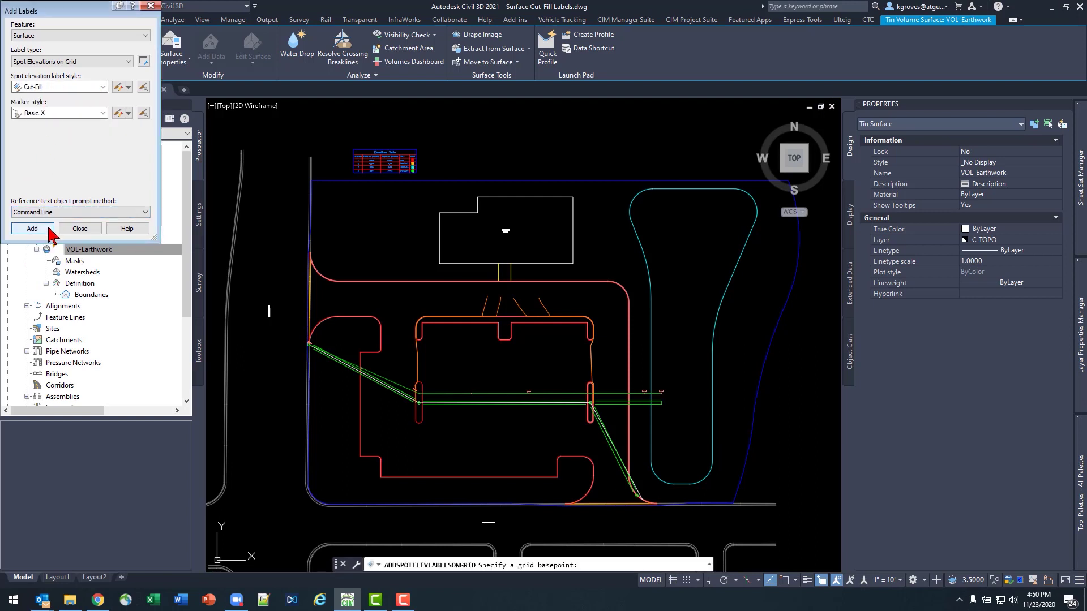
left_click(321, 496)
key("Return")
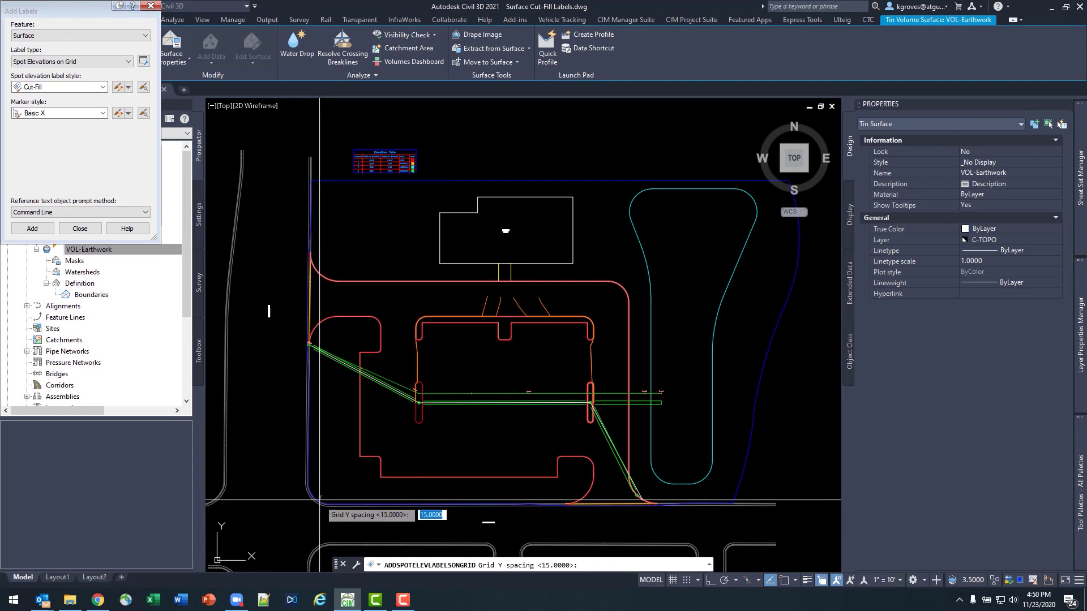
key("Return")
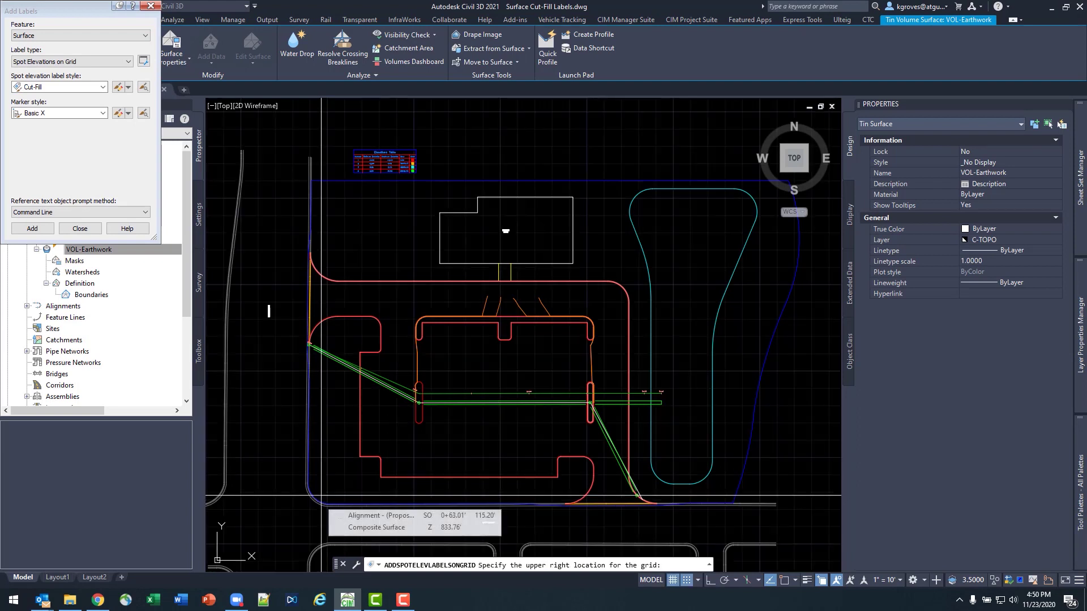
middle_click_drag(768, 184, 575, 214)
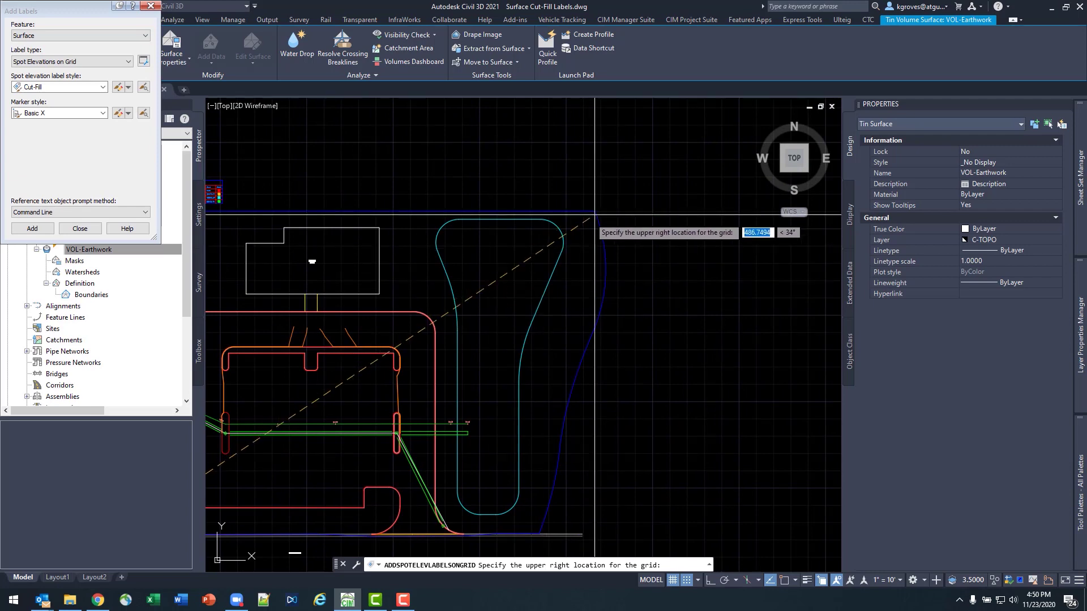
left_click(595, 214)
middle_click_drag(484, 268, 670, 228)
key("Return")
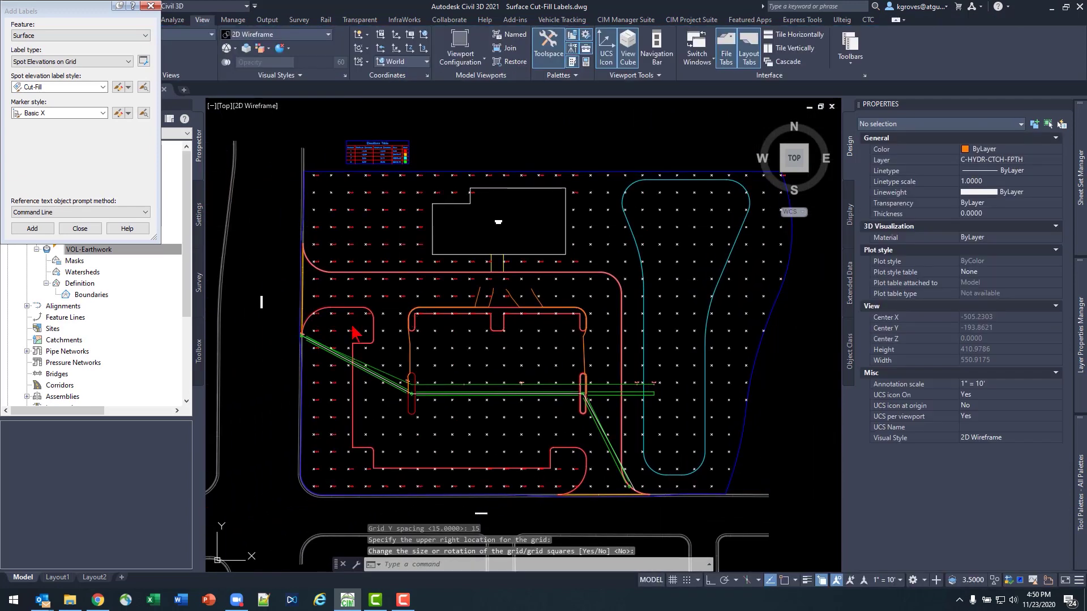
Zoom and pan to review the elevations table and the new label grid.
scroll(360, 226, "up", 2)
scroll(360, 227, "up", 10)
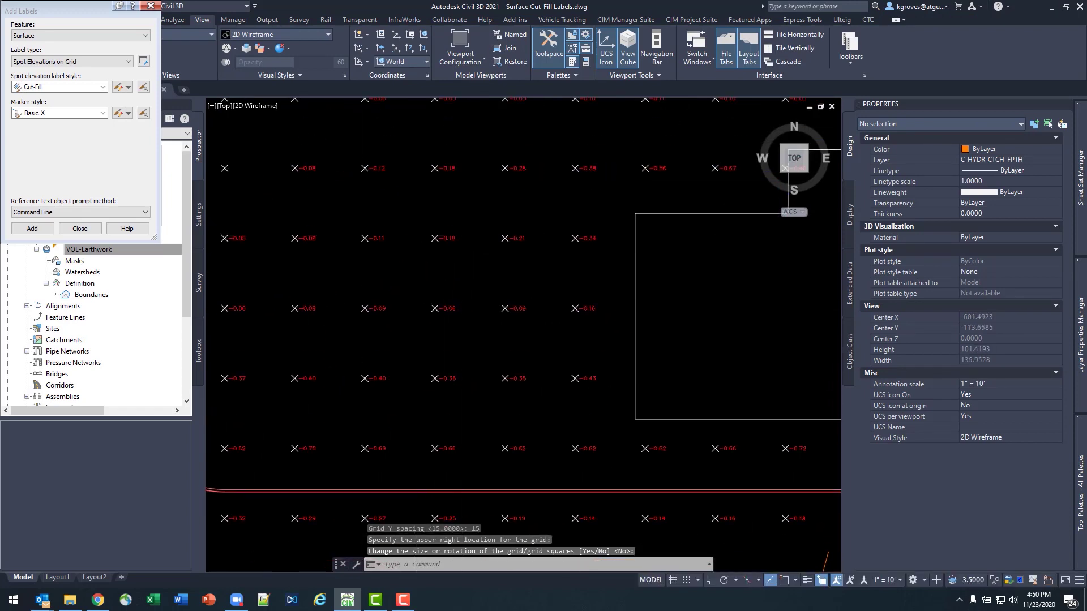
scroll(483, 346, "down", 8)
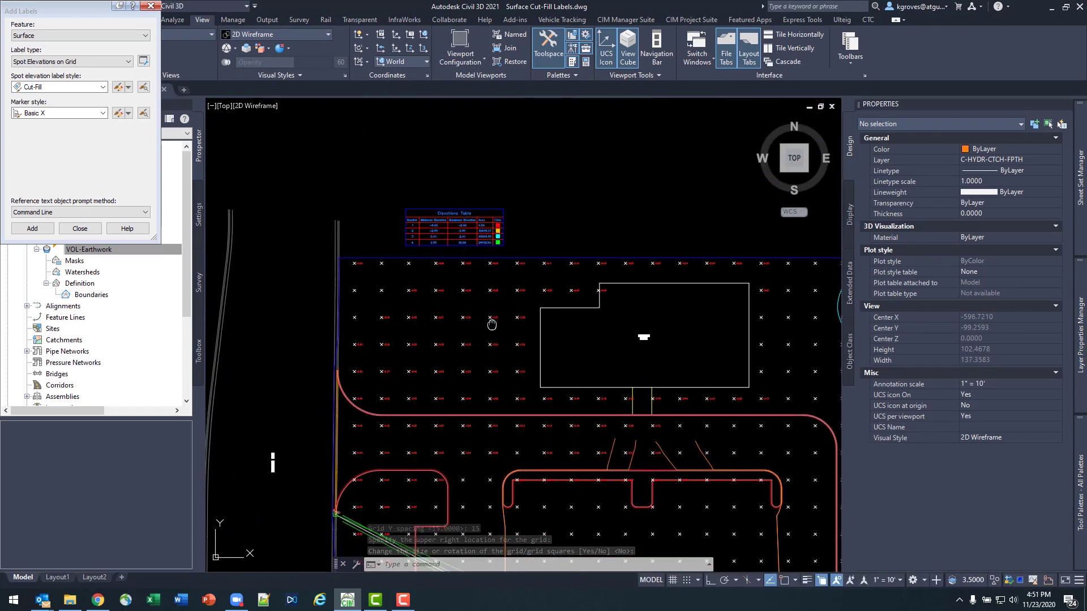
scroll(415, 448, "up", 5)
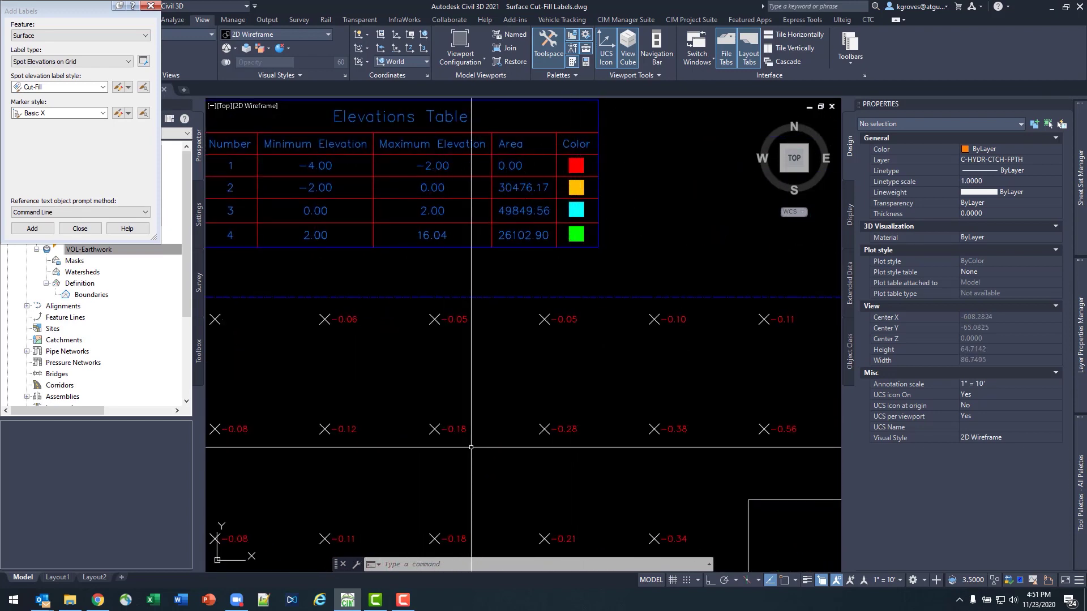
scroll(451, 430, "up", 3)
middle_click_drag(453, 439, 459, 400)
scroll(560, 400, "down", 3)
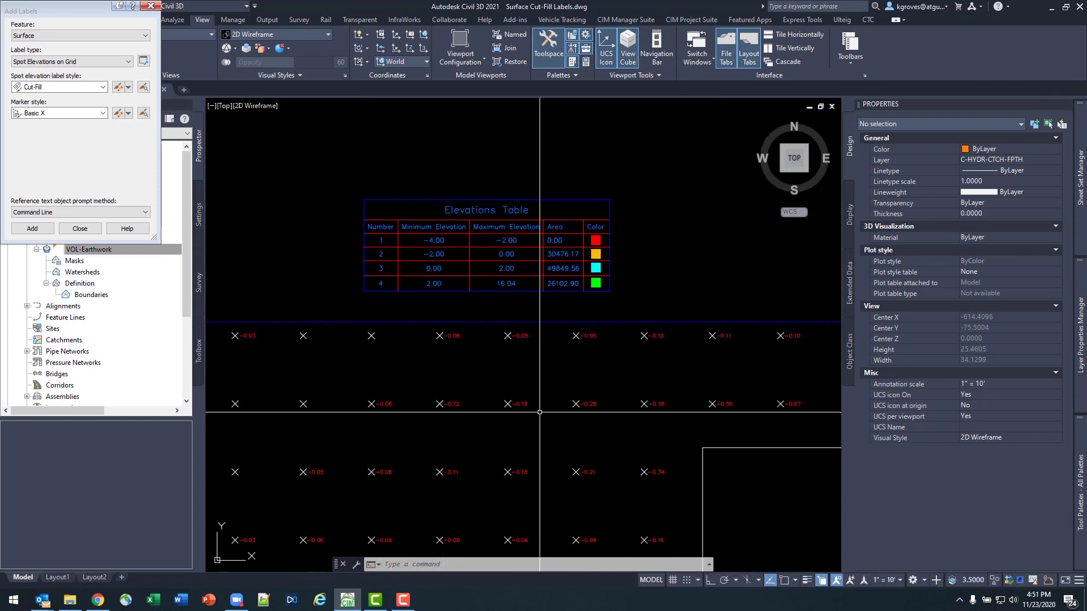
middle_click_drag(561, 400, 372, 287)
scroll(375, 383, "up", 5)
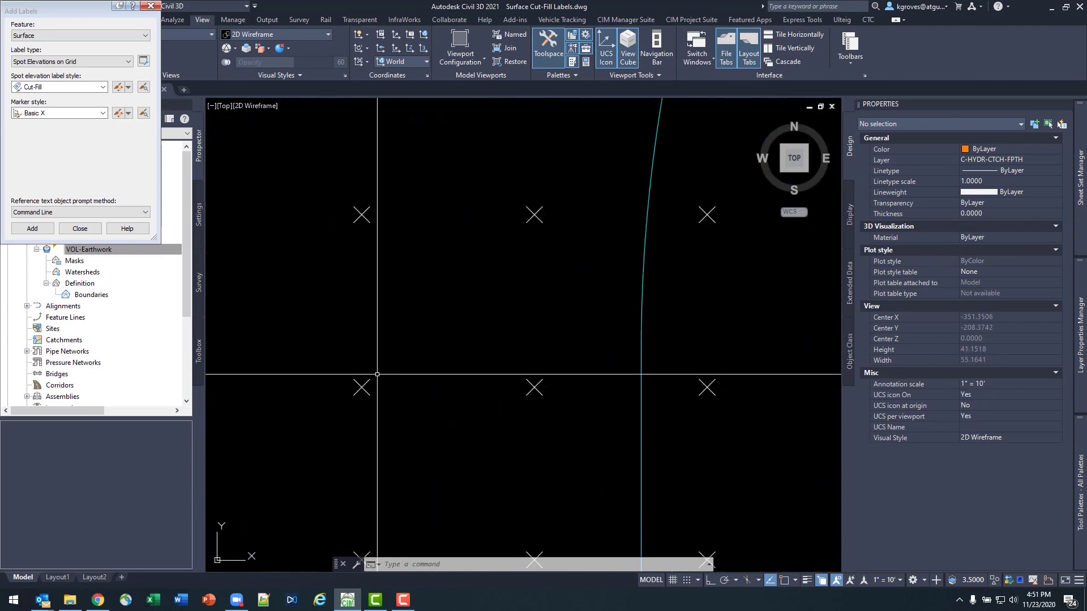
Close the label window and bring up the Cut-Fill spot elevation label style's actions in Toolspace Settings.
left_click(150, 7)
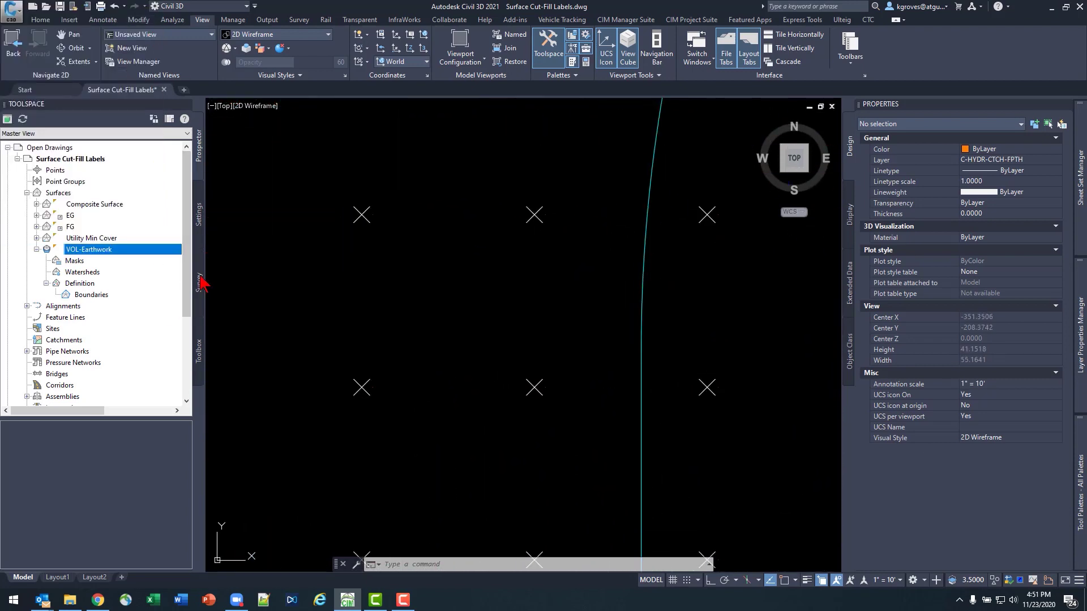
left_click(198, 226)
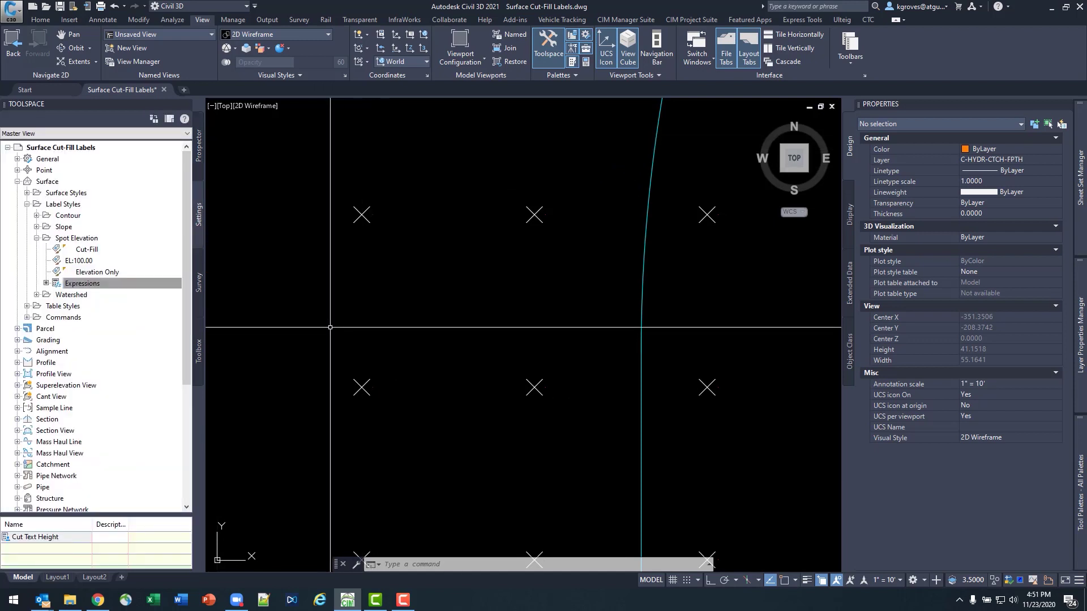
middle_click_drag(442, 328, 698, 391)
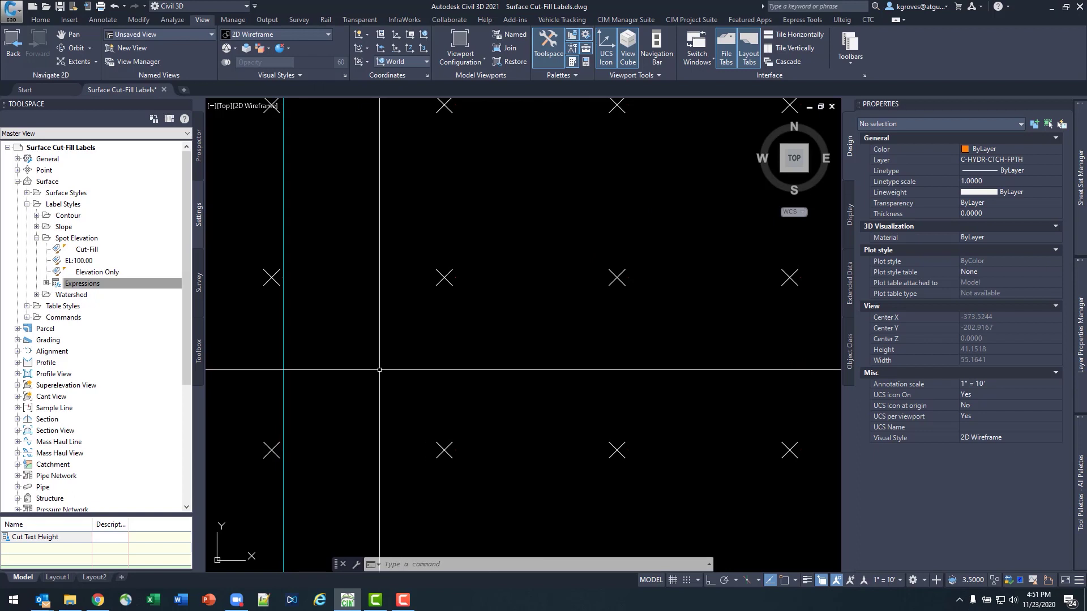
left_click(88, 250)
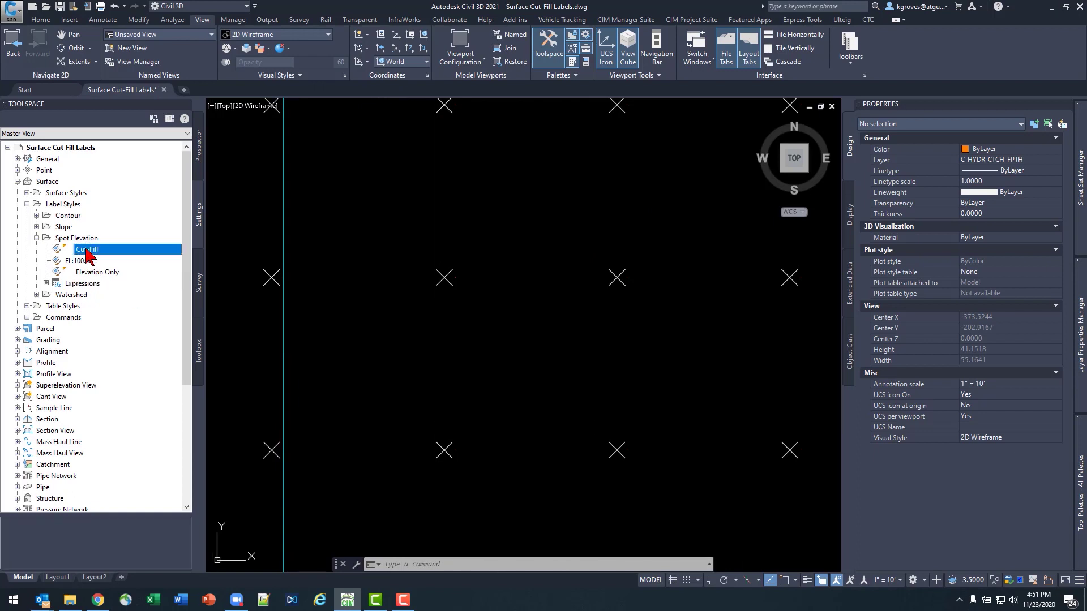
right_click(88, 254)
left_click(129, 256)
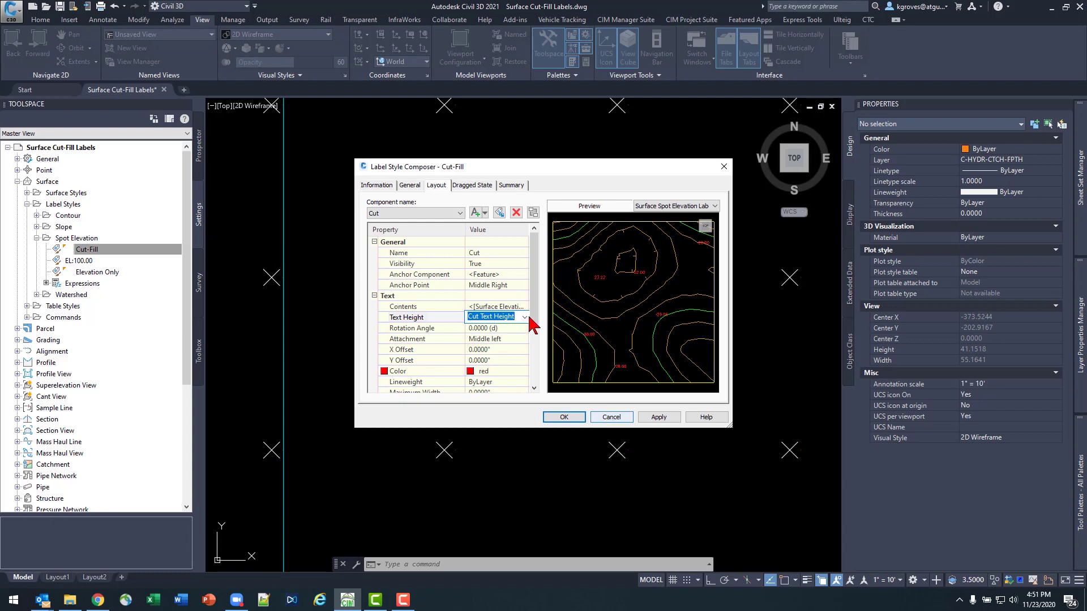
left_click(609, 423)
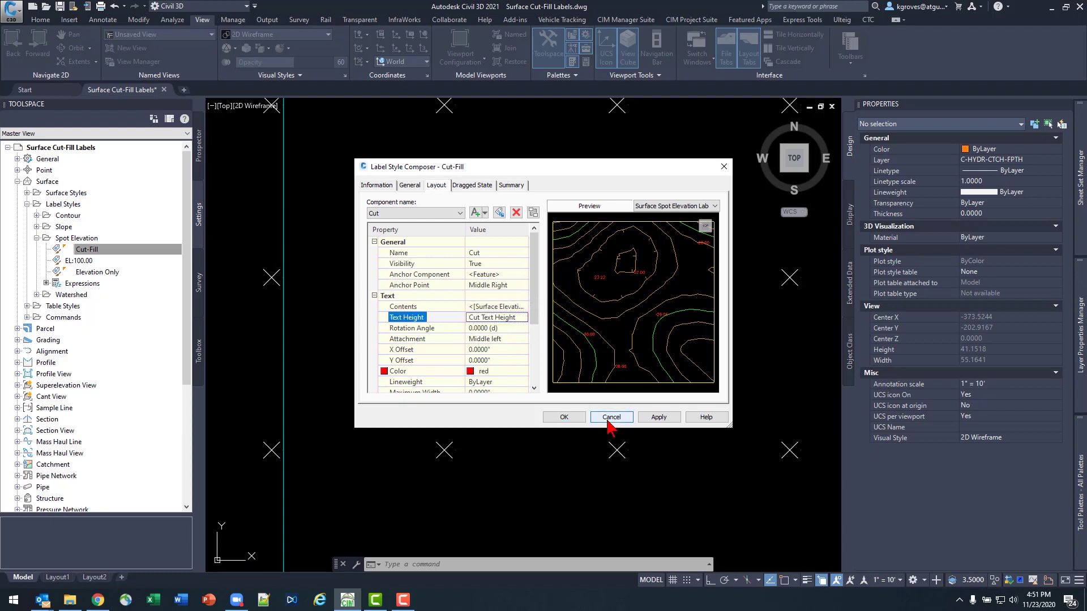
left_click(607, 419)
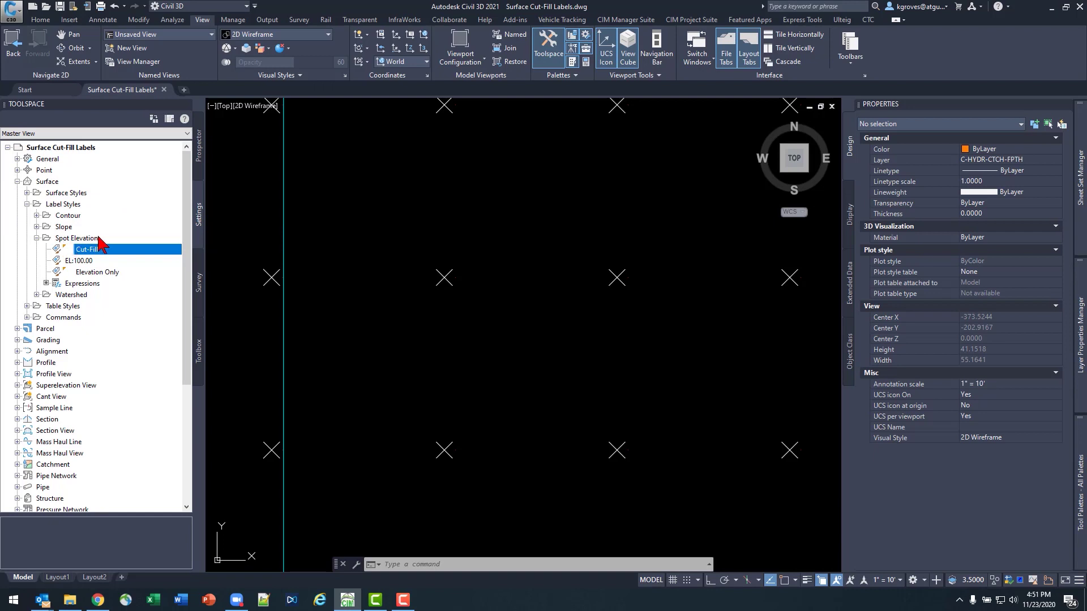
left_click(78, 284)
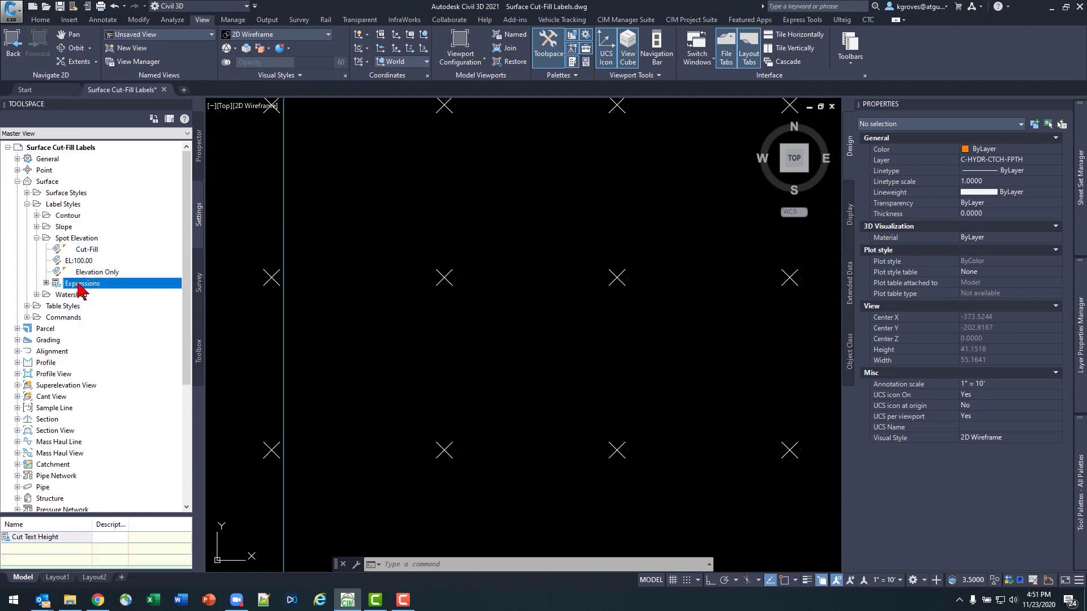
Edit Cut Text Height to IF({Surface Elevation}<0,0.08/12,0.000000001) and save it.
right_click(53, 542)
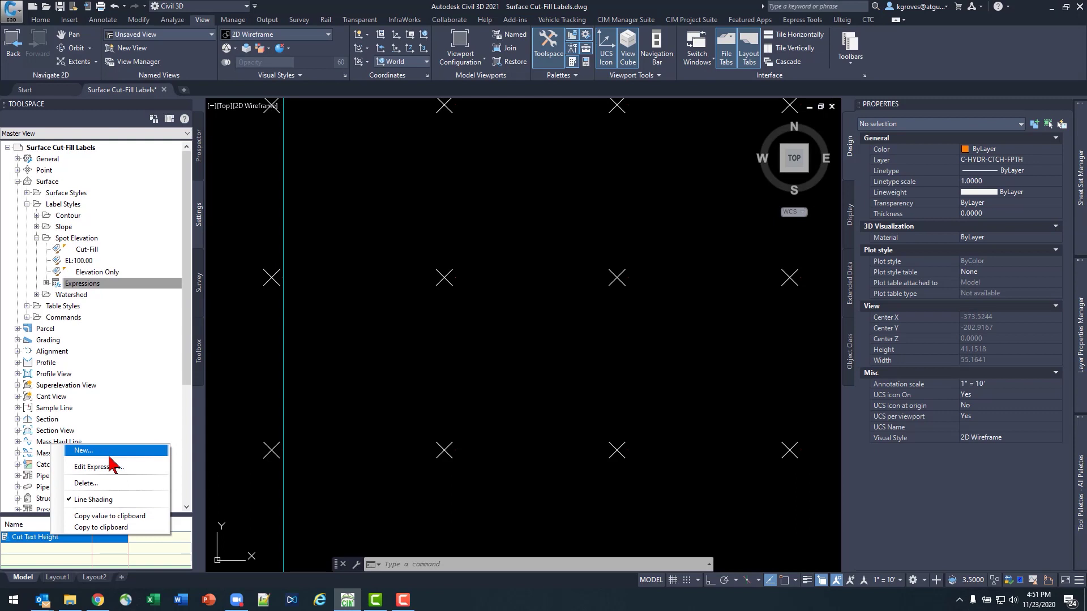
left_click(111, 467)
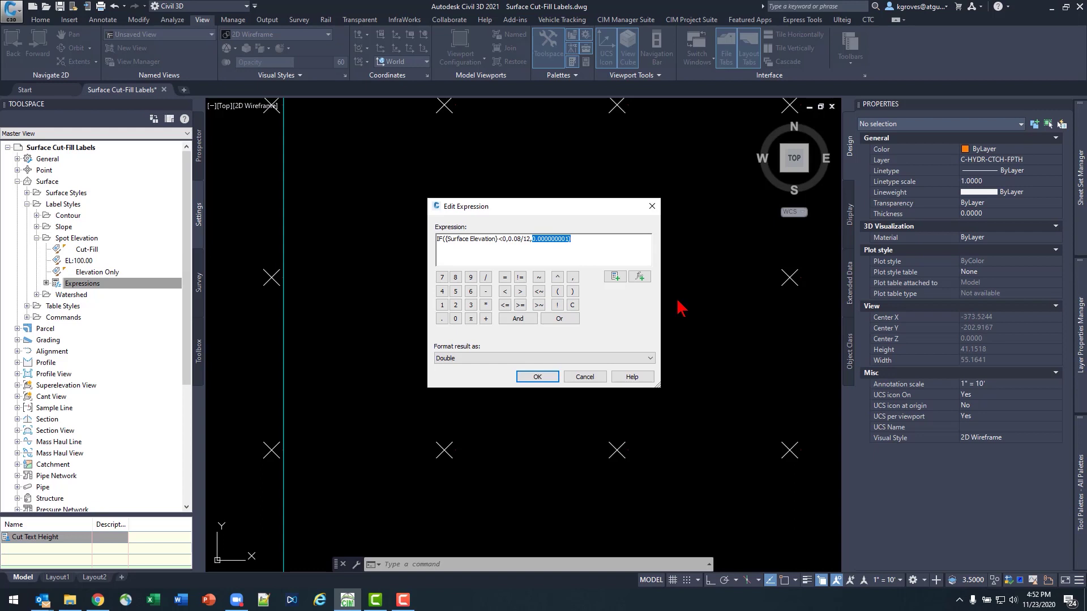
key("Right")
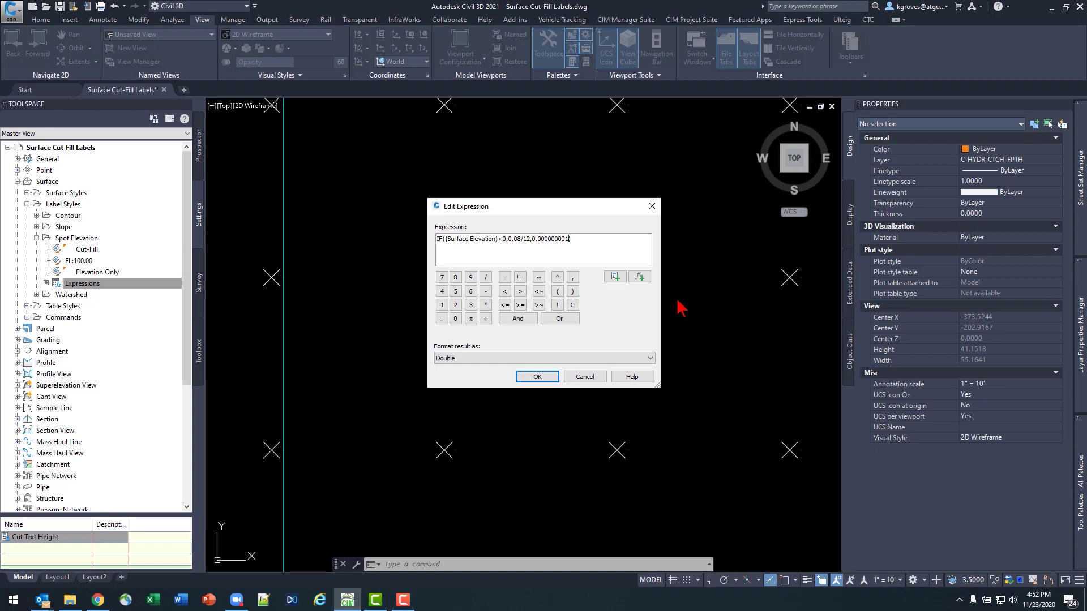
left_click(537, 377)
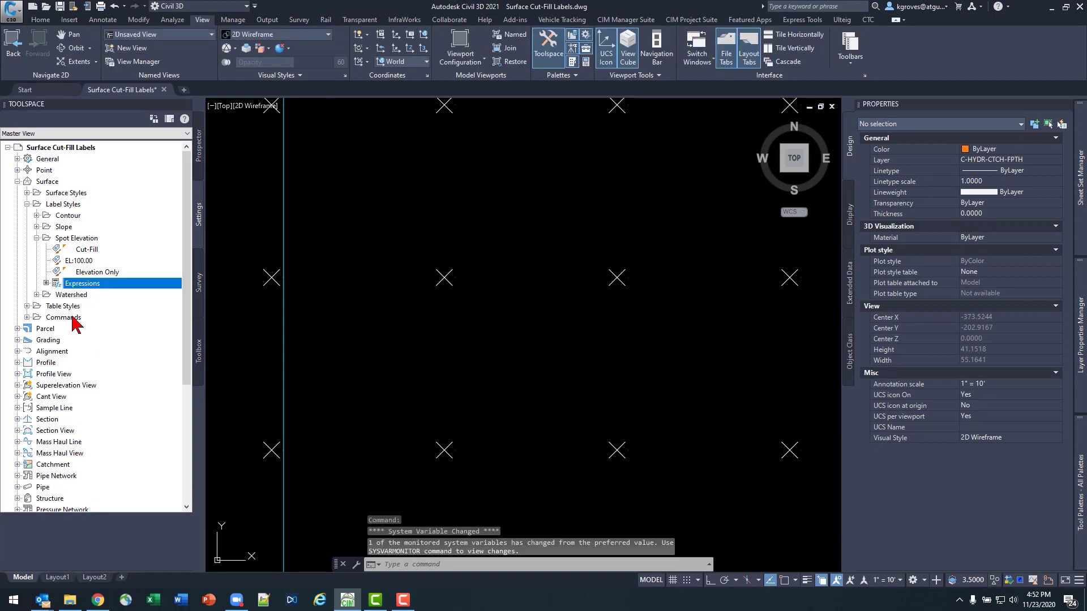
Create a new Fill Text Height expression, inserting the IF function and the Surface Elevation property.
right_click(92, 291)
left_click(116, 298)
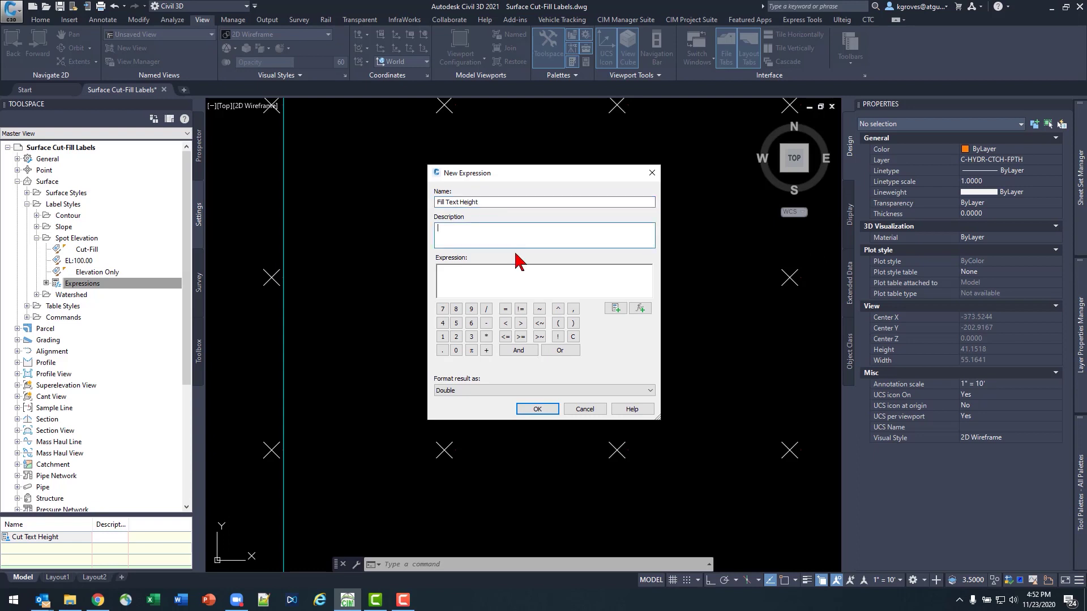
left_click(642, 310)
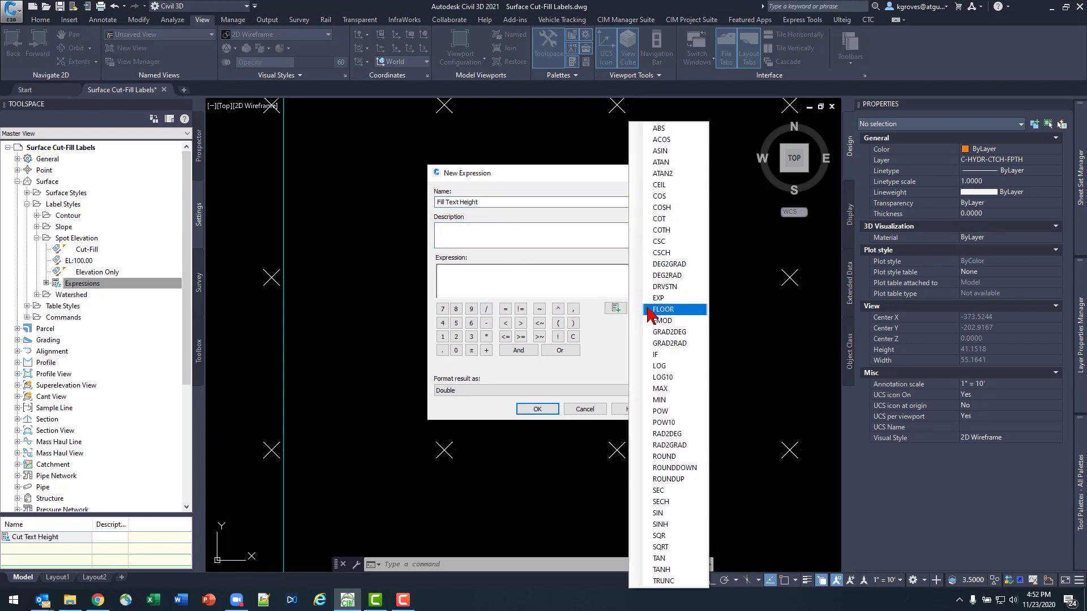
left_click(688, 355)
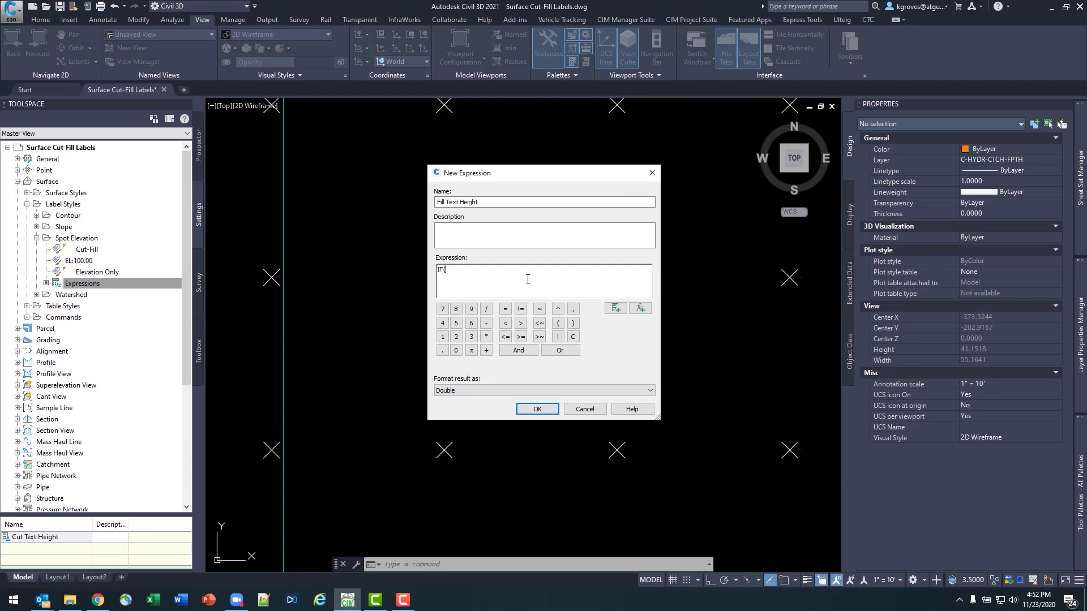
left_click(640, 313)
left_click(606, 340)
left_click(615, 311)
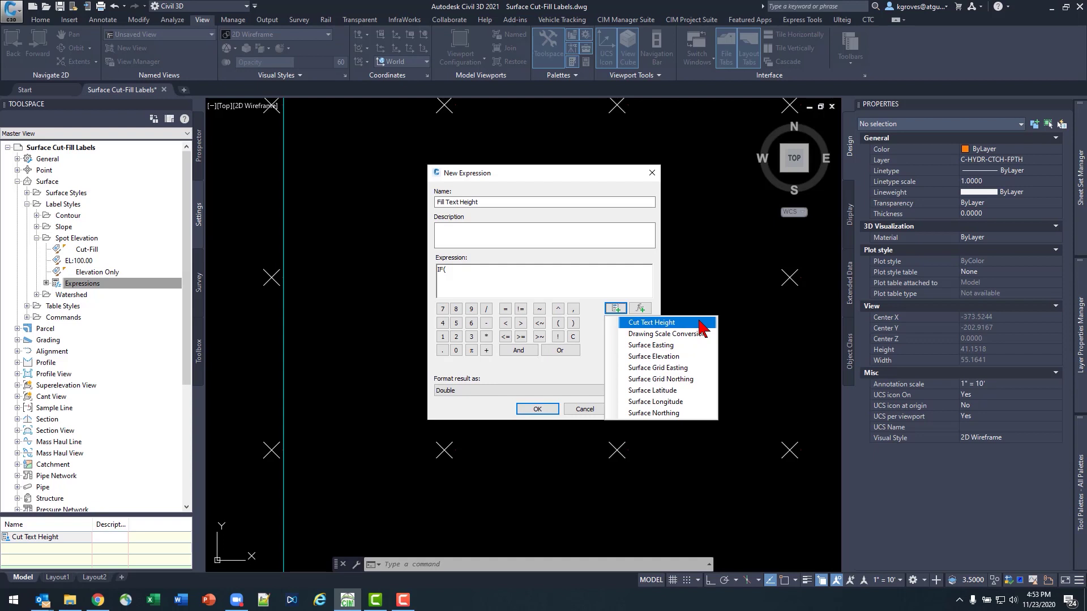
left_click(686, 357)
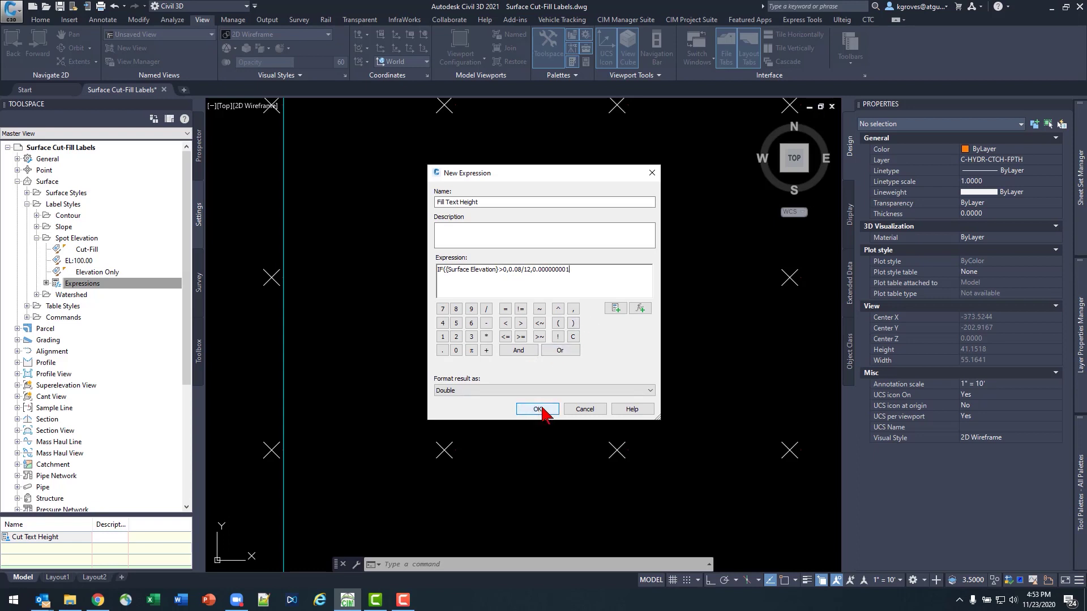
Fix the parse error and save Fill Text Height as IF({Surface Elevation}>0,0.08/12,0.000000001).
left_click(538, 409)
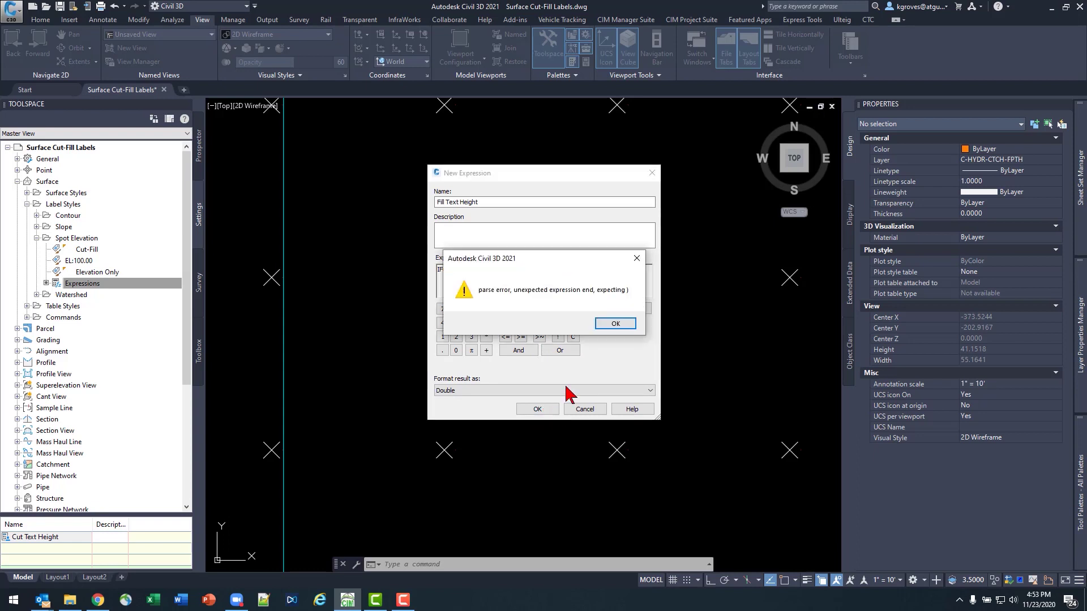
left_click(616, 325)
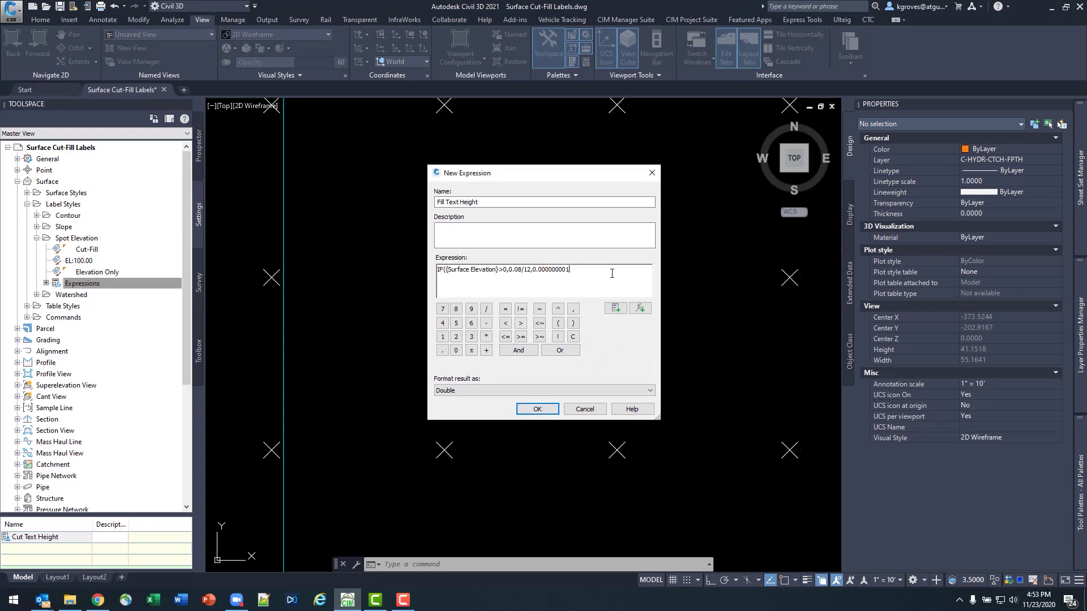
left_click(541, 410)
left_click(116, 277)
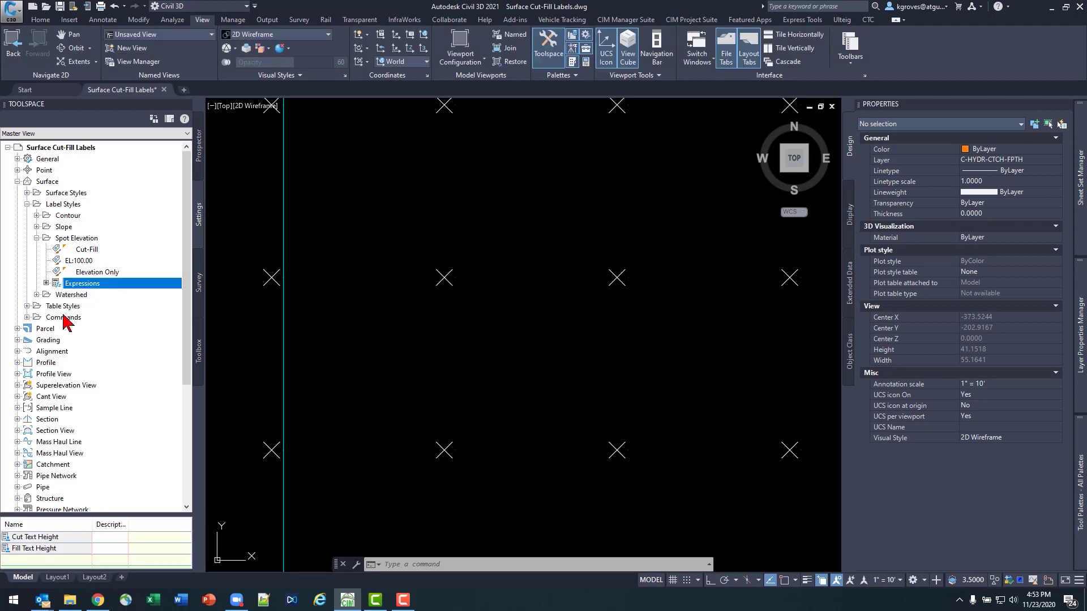
Confirm Fill Text Height exists and open the Cut-Fill label style for editing.
left_click(63, 548)
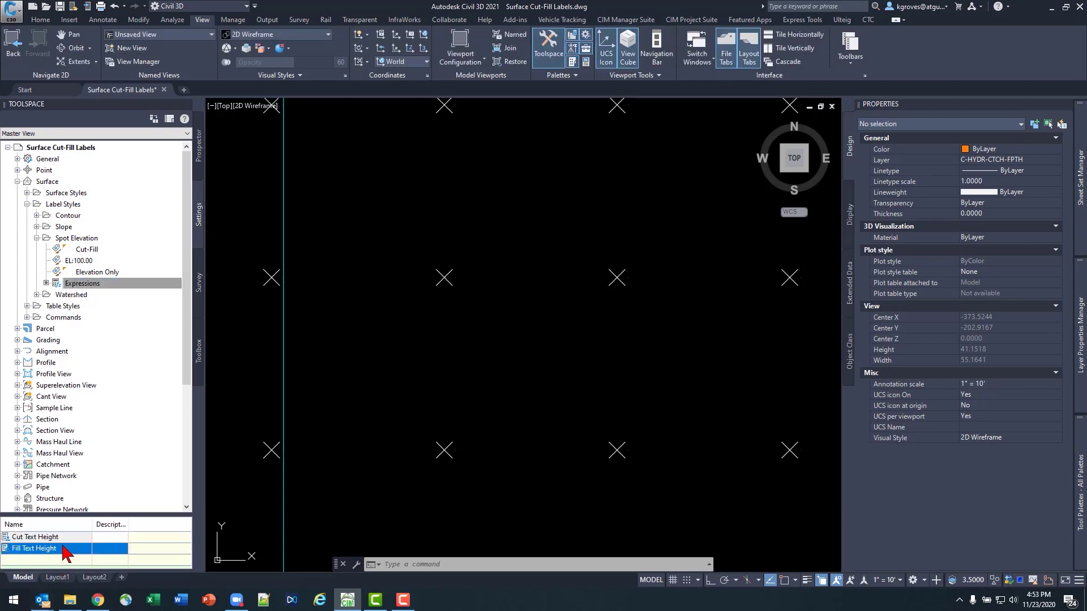
left_click(93, 251)
right_click(104, 253)
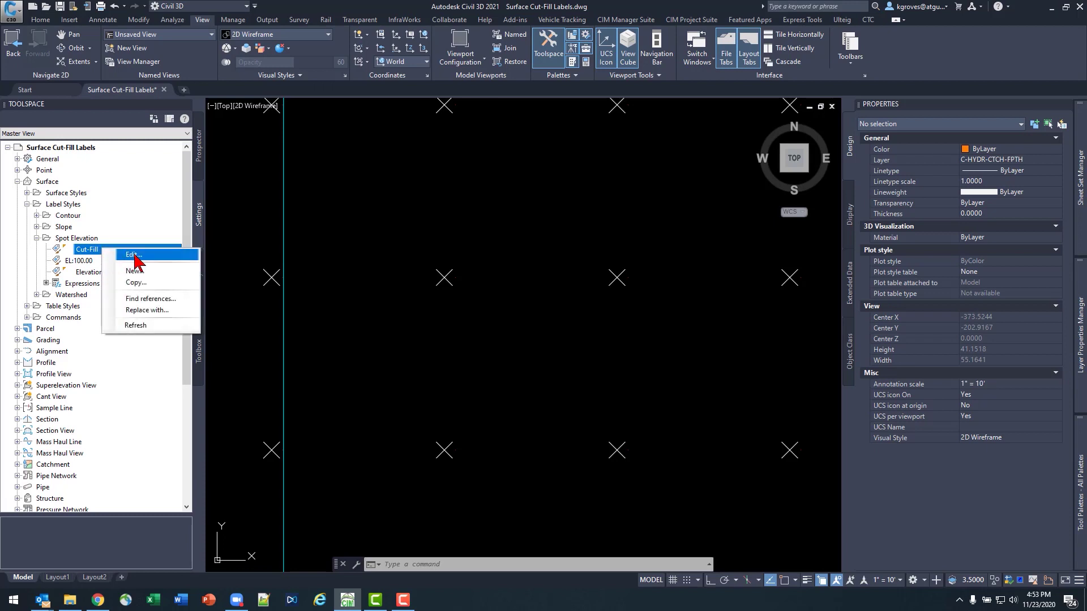
left_click(136, 256)
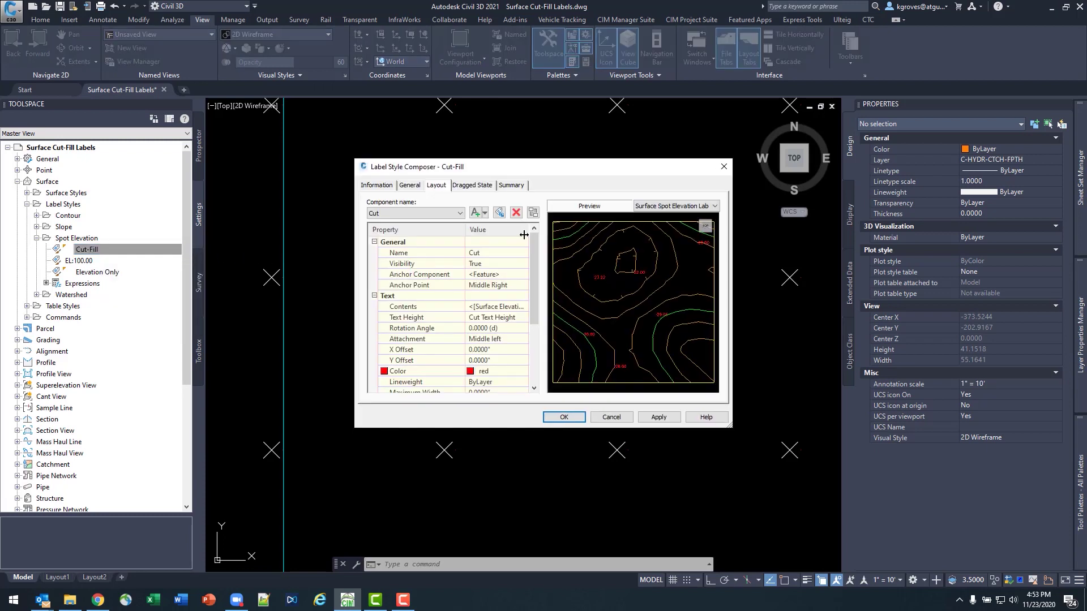
Add a new text component to the Cut-Fill label and name it Fill.
left_click(460, 214)
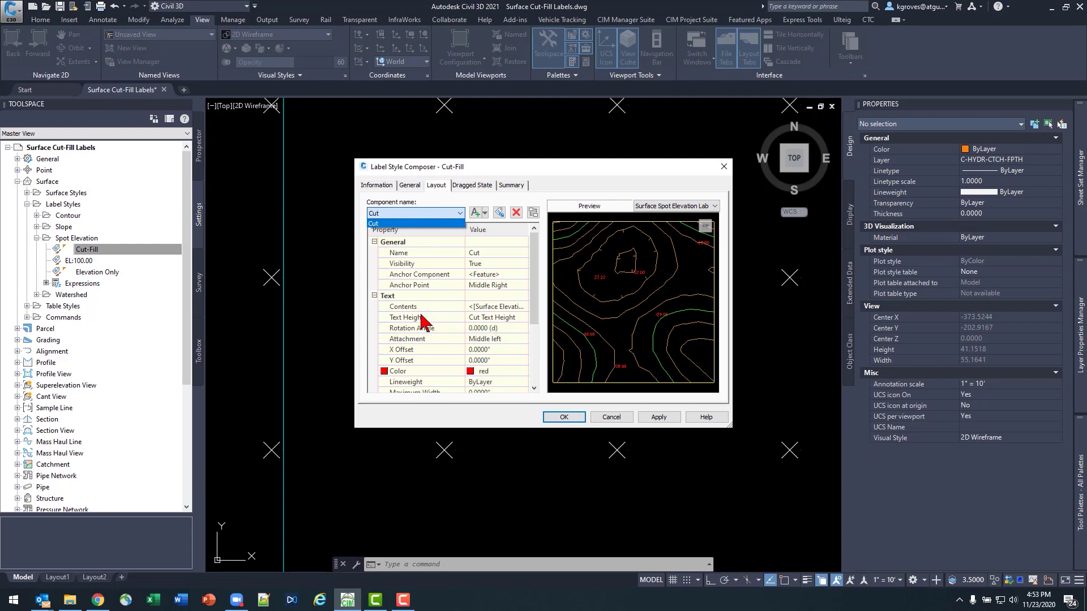
left_click(578, 178)
left_click(488, 214)
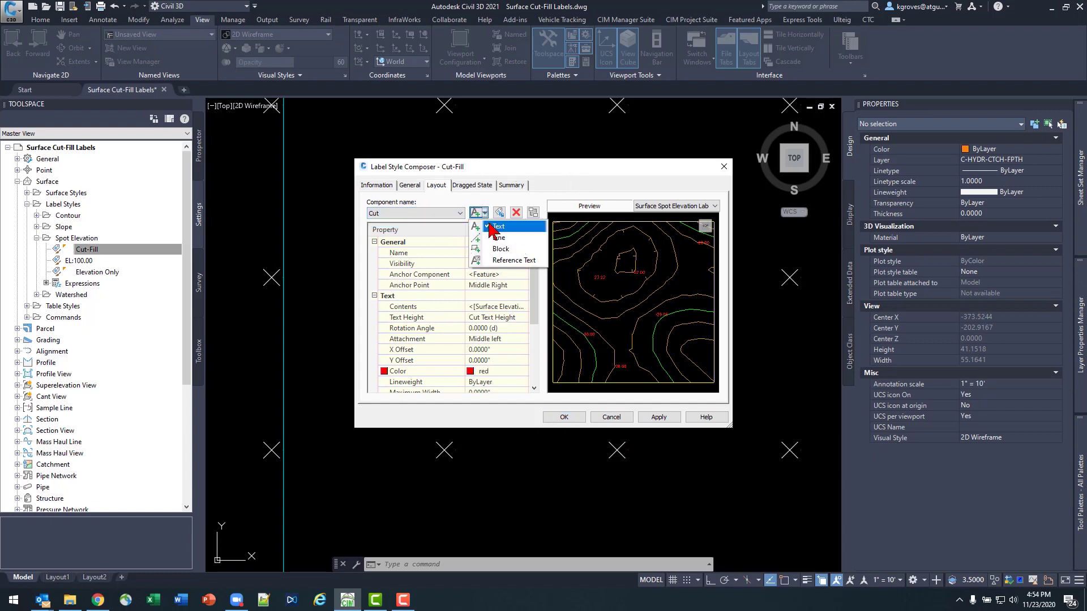
left_click(496, 234)
left_click(493, 252)
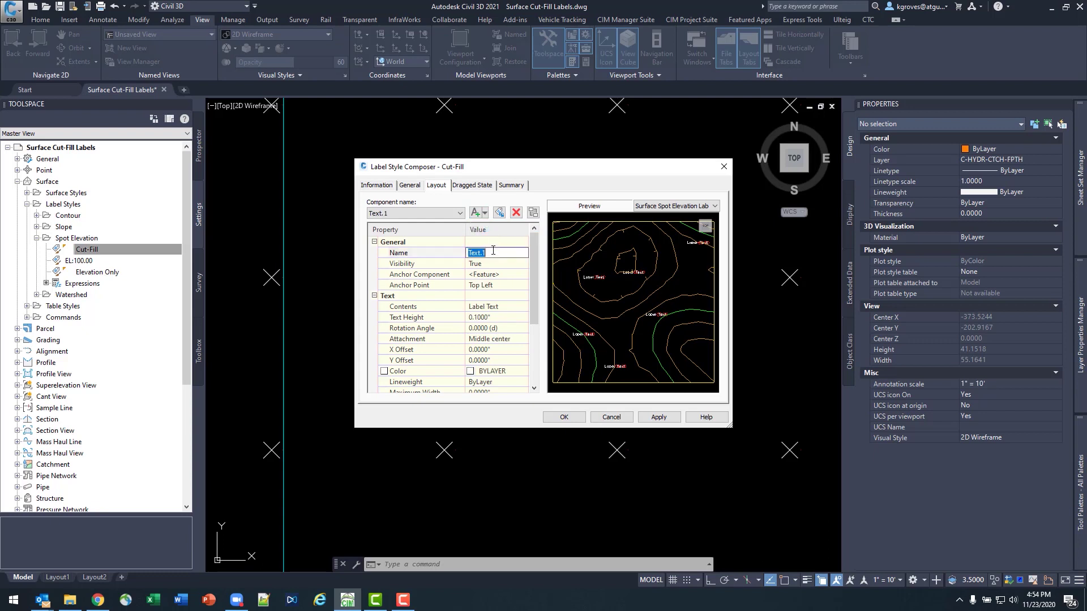
key("Return")
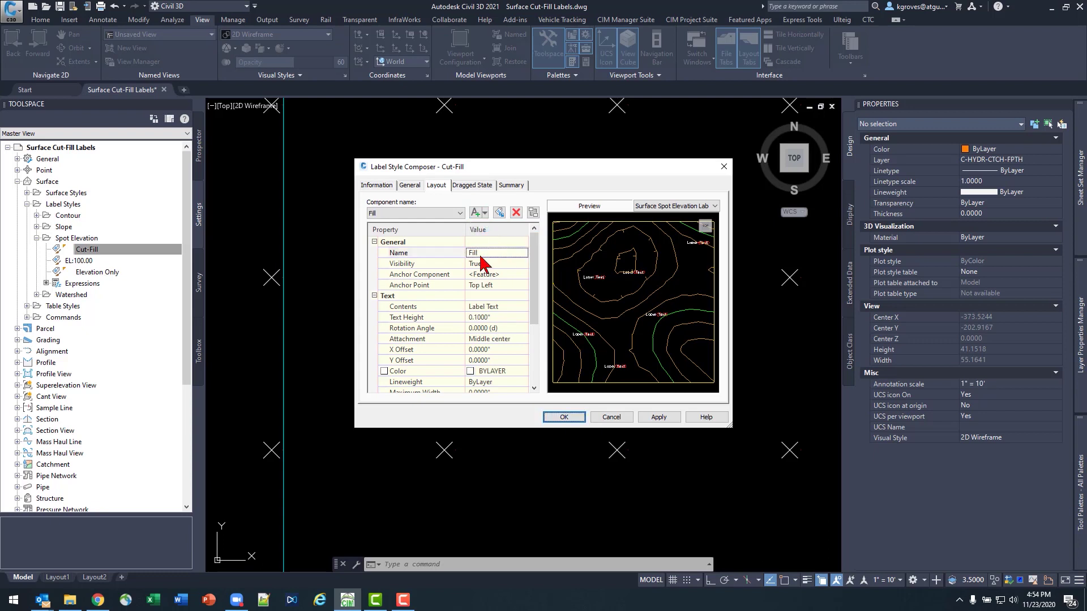
Anchor the Fill text at Middle Right with Middle left attachment.
left_click(503, 286)
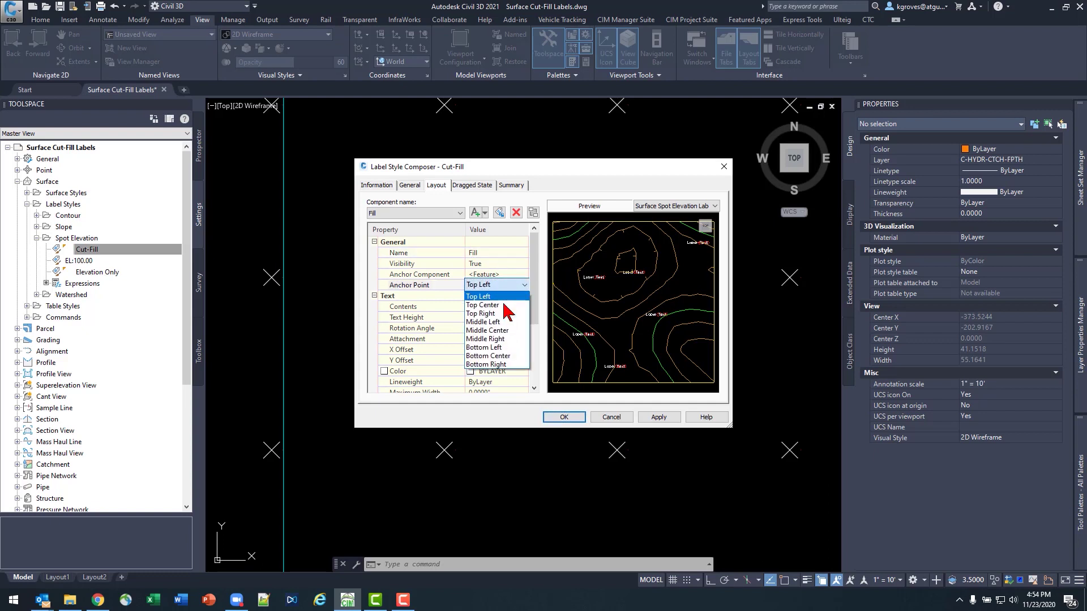
left_click(506, 322)
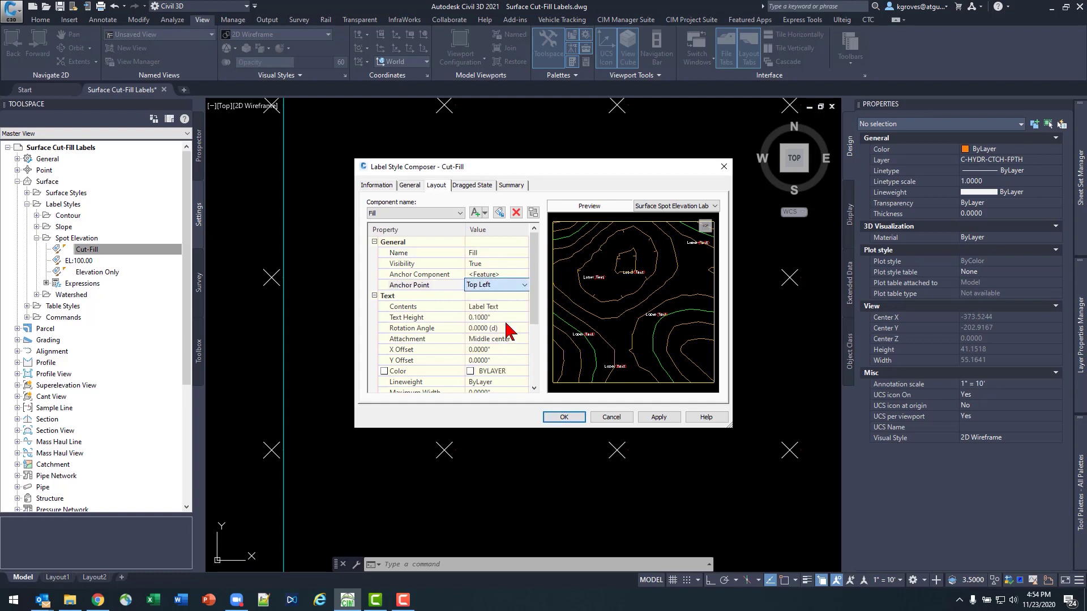
left_click(513, 343)
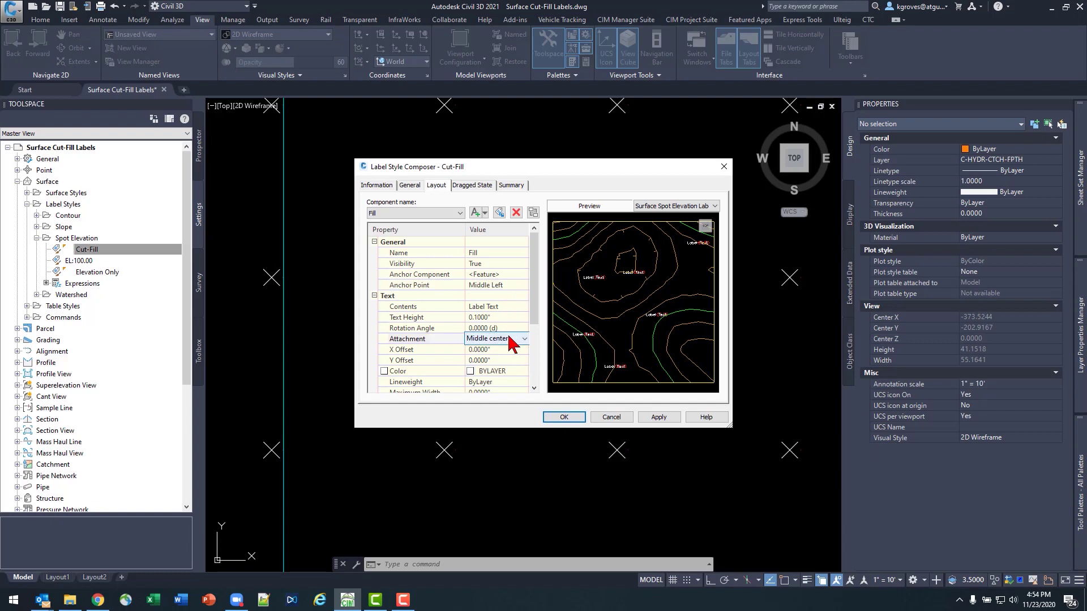
left_click(512, 340)
left_click(511, 338)
left_click(513, 289)
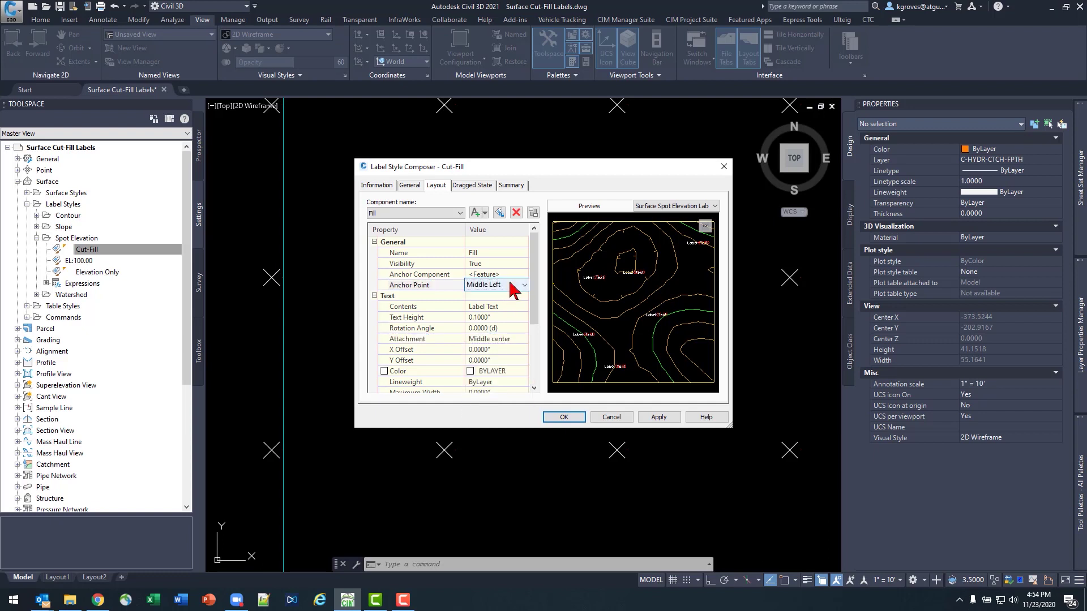
left_click(512, 286)
left_click(511, 339)
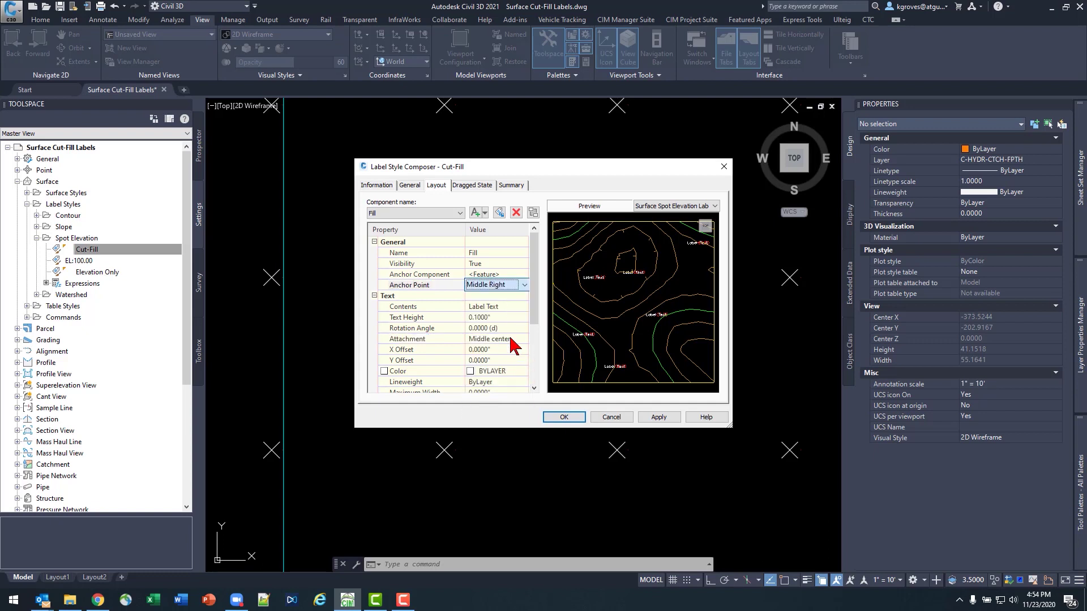
left_click(510, 339)
left_click(510, 339)
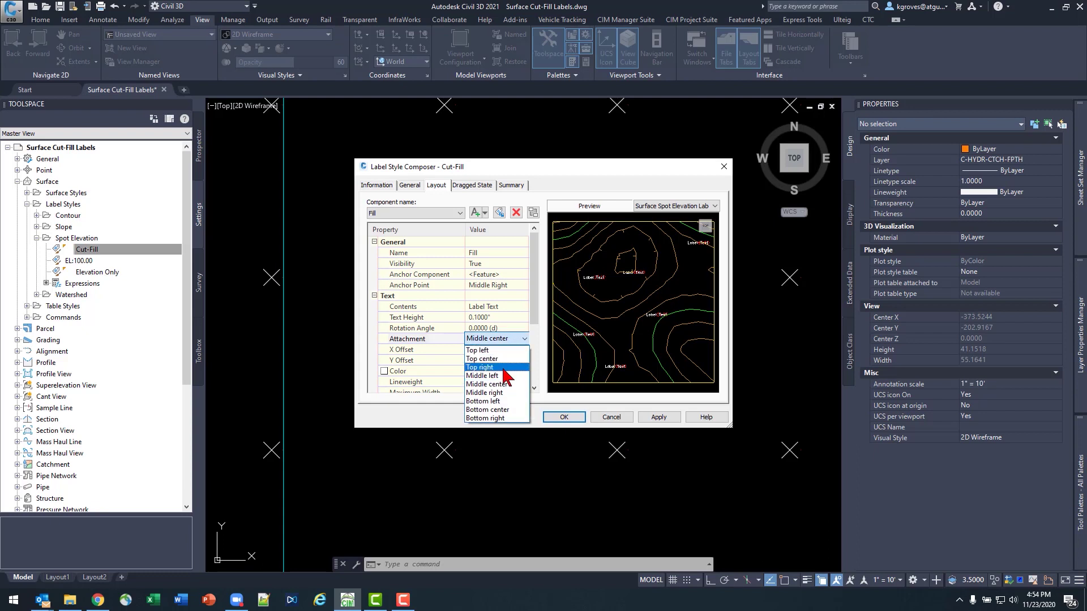
left_click(508, 376)
scroll(586, 258, "up", 3)
scroll(586, 257, "up", 6)
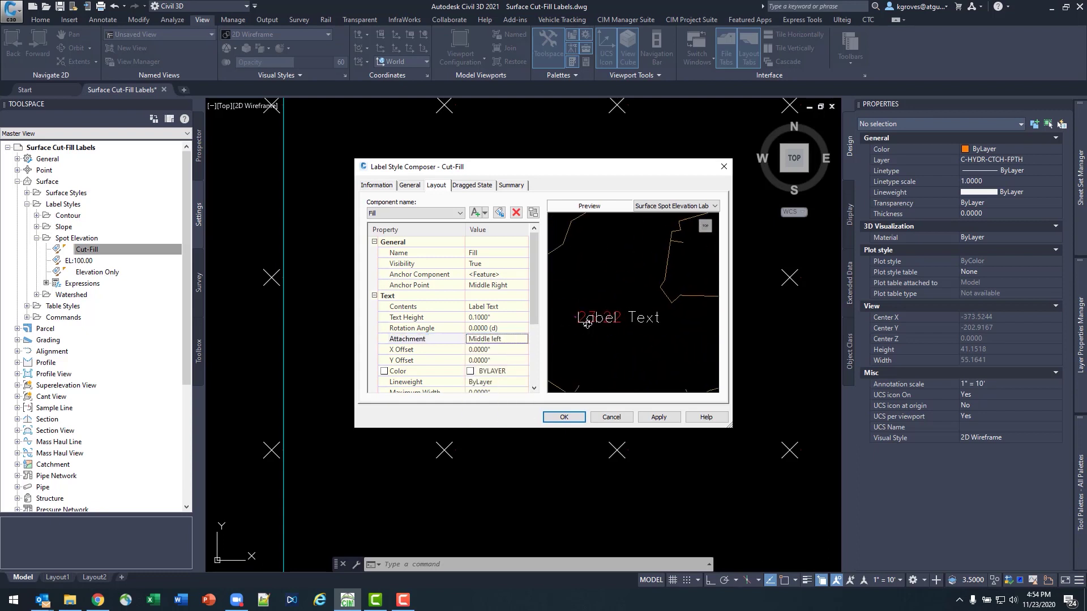
left_click(502, 306)
Set the Fill text contents to the Surface Elevation property.
left_click(523, 307)
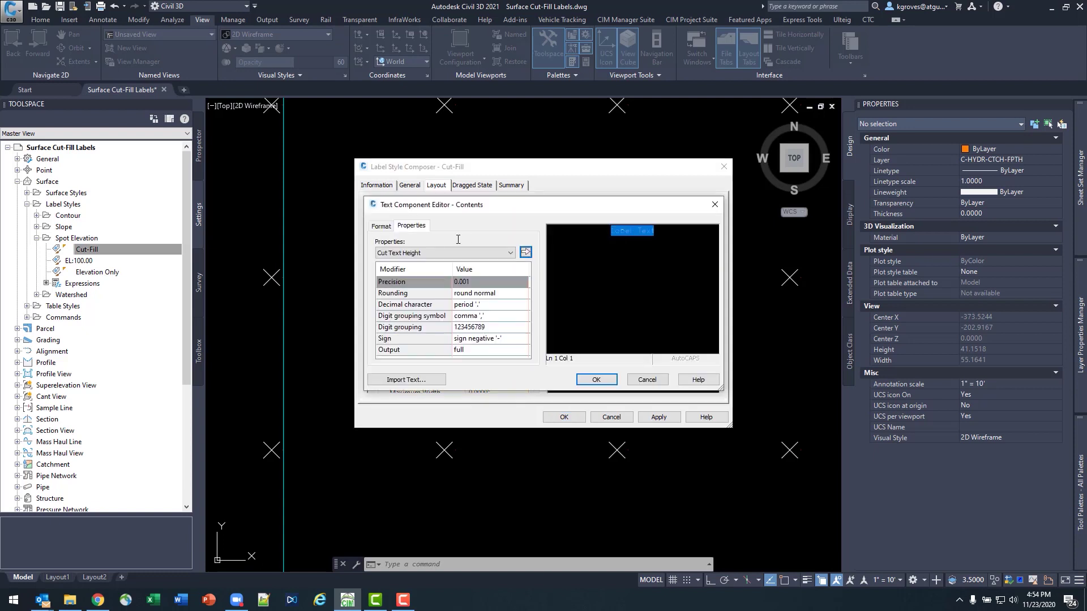
left_click(492, 253)
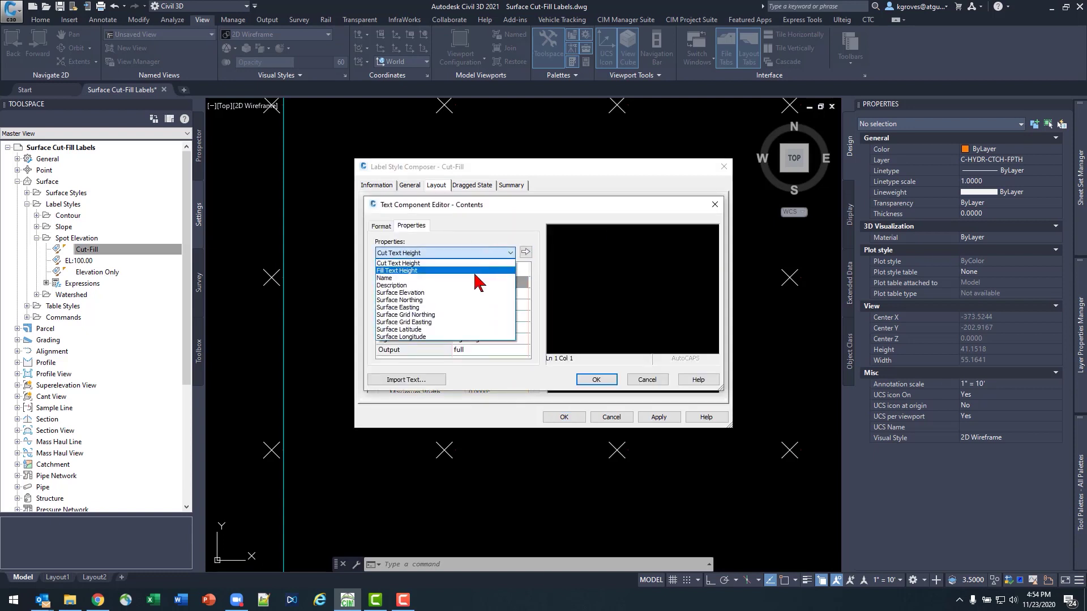
left_click(495, 292)
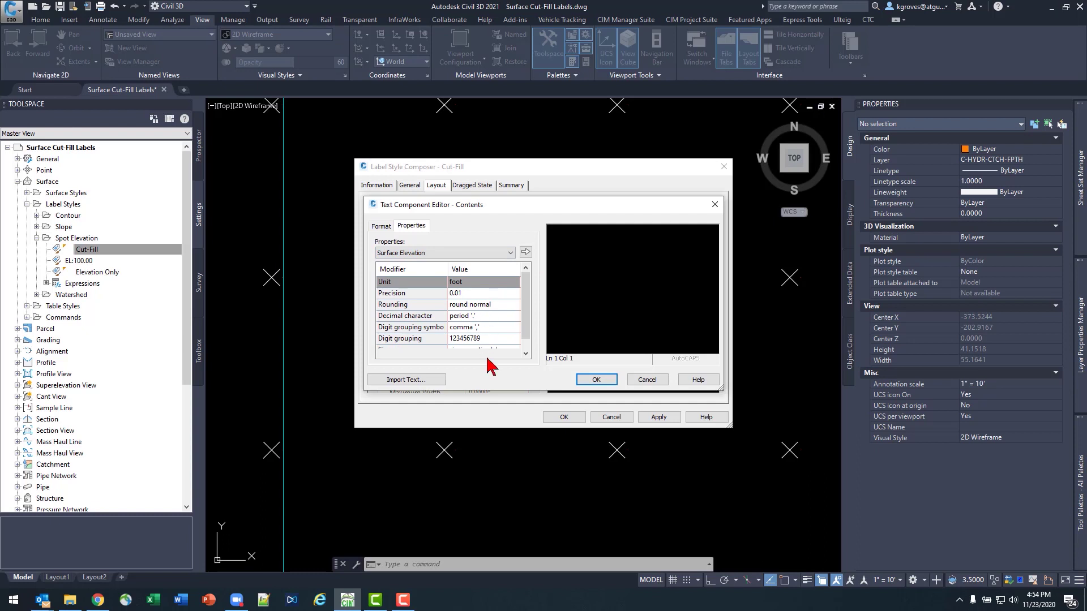
left_click(525, 252)
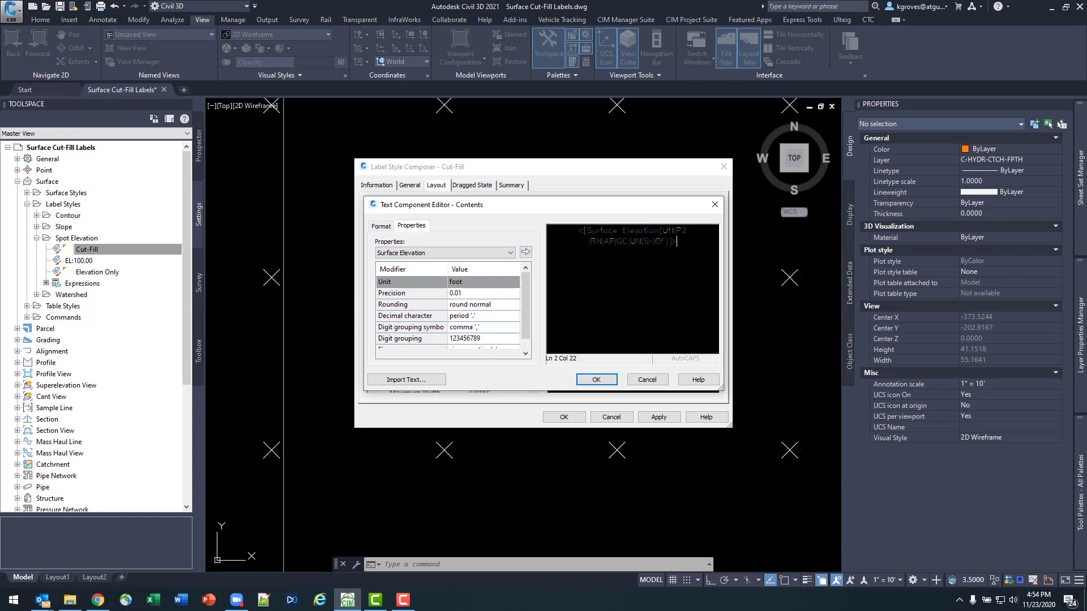
left_click(598, 380)
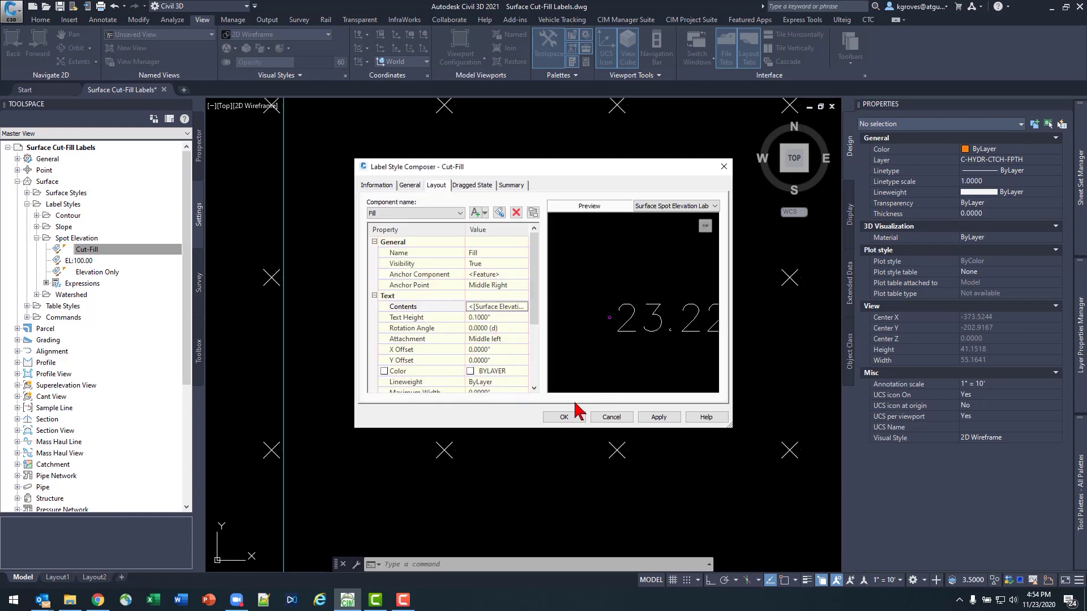
Give the Fill text Fill Text Height and green colour, then save the Cut-Fill style.
left_click(493, 318)
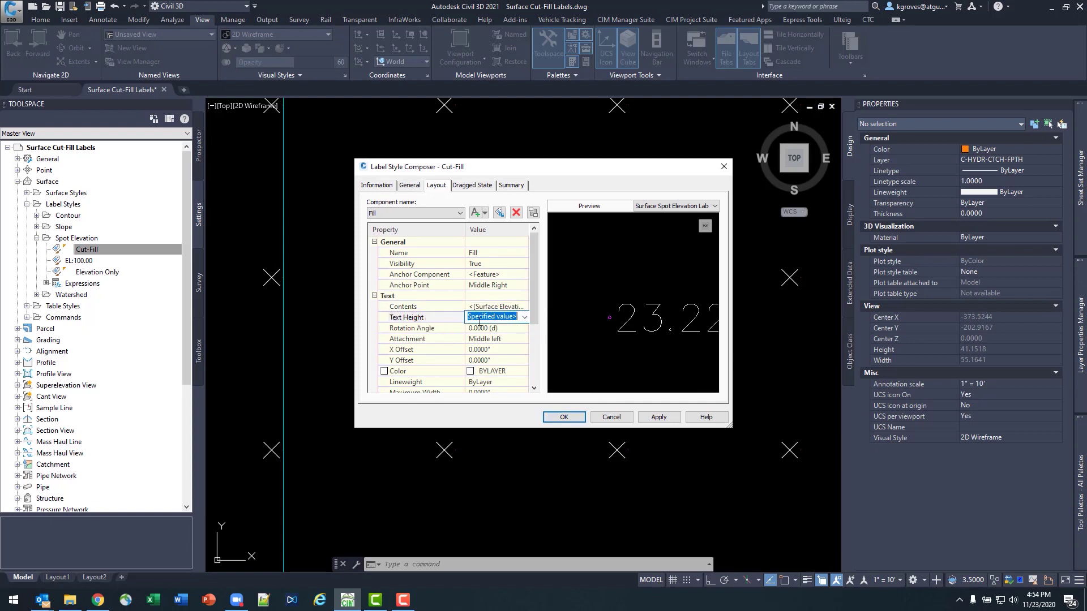
left_click(525, 318)
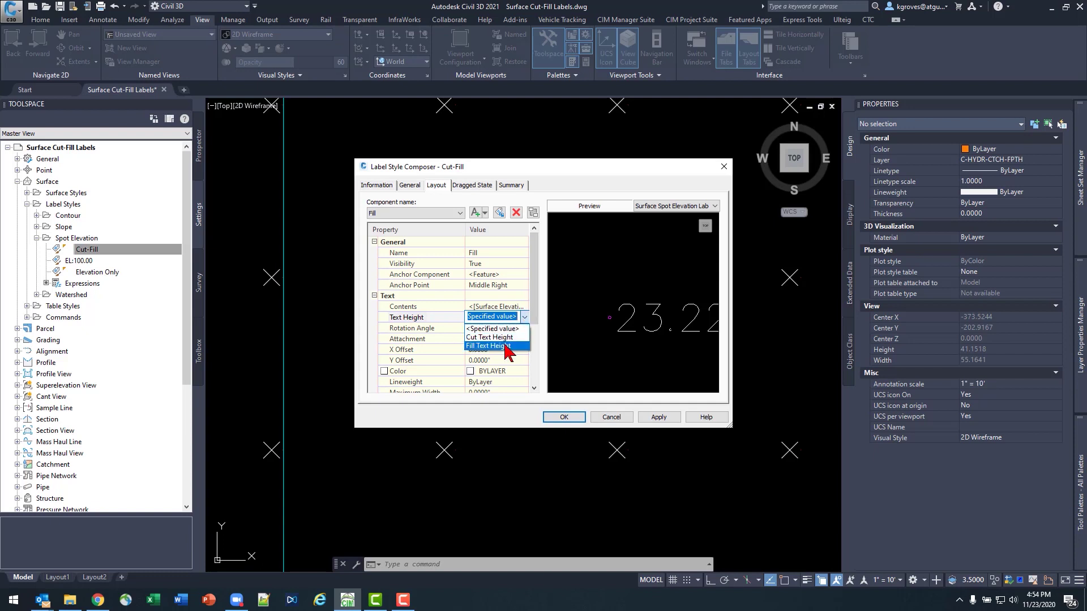
left_click(507, 346)
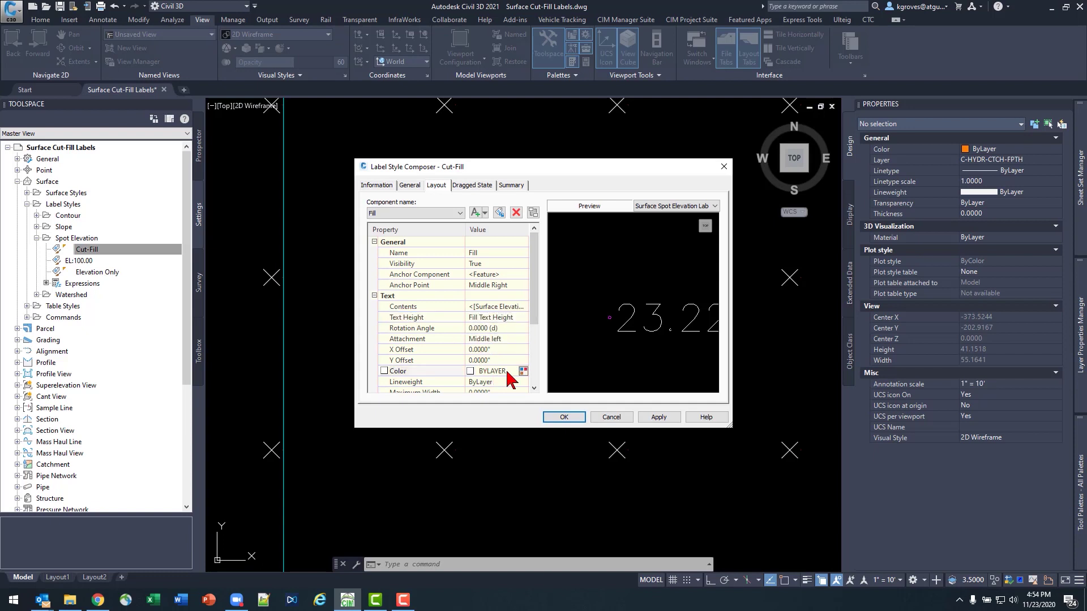
left_click(524, 372)
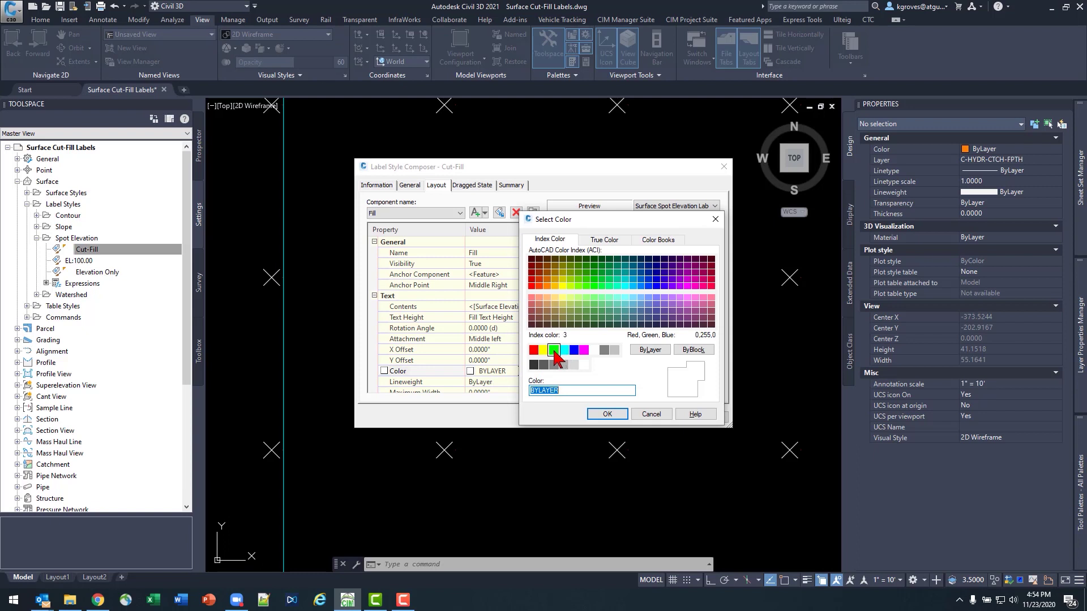
left_click(554, 351)
left_click(607, 413)
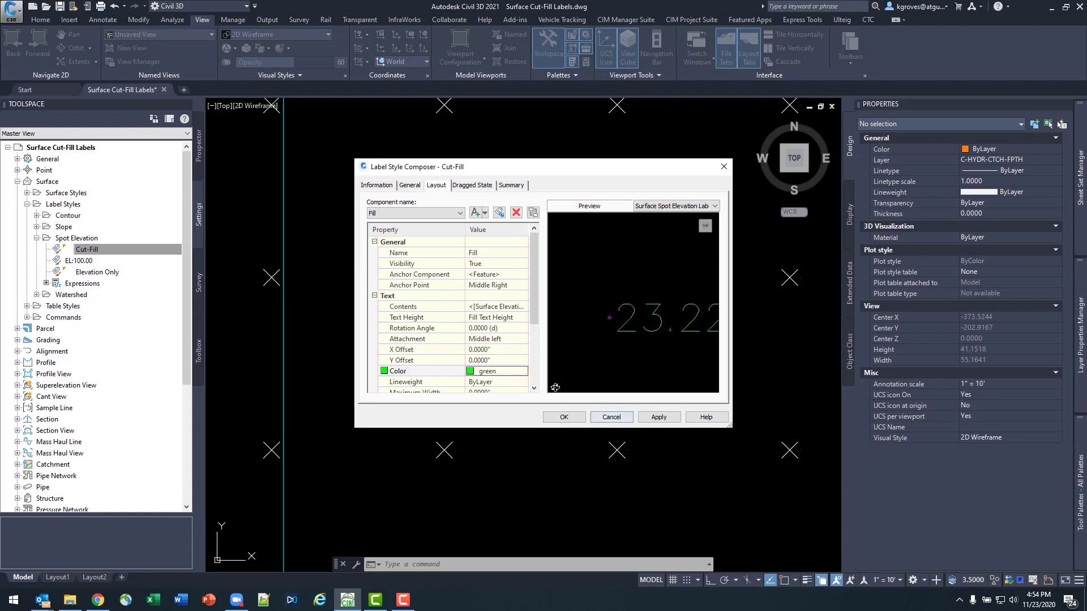
scroll(478, 379, "down", 2)
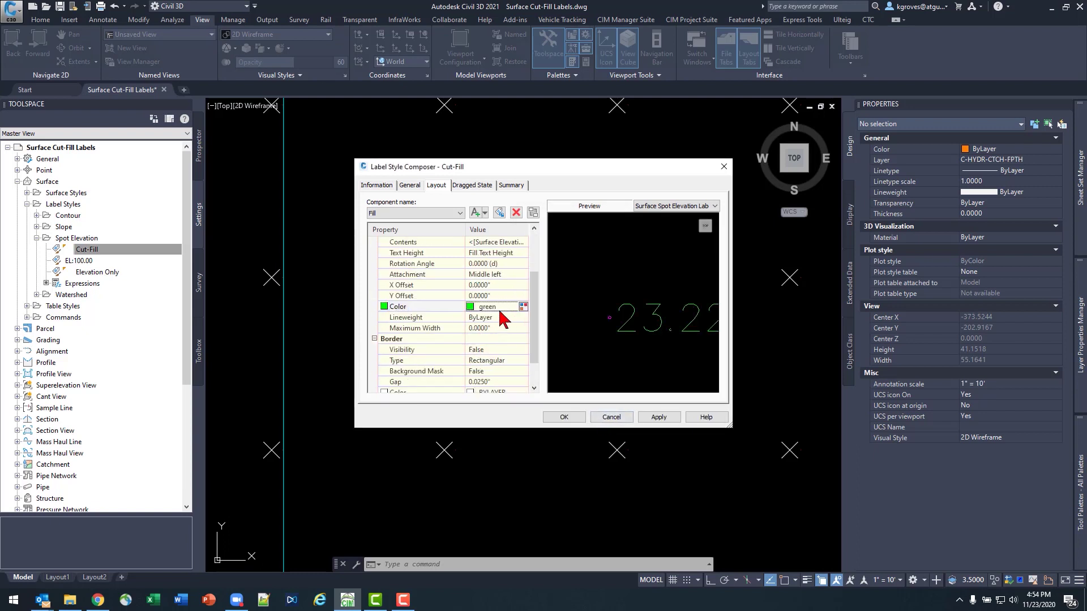
scroll(429, 311, "up", 1)
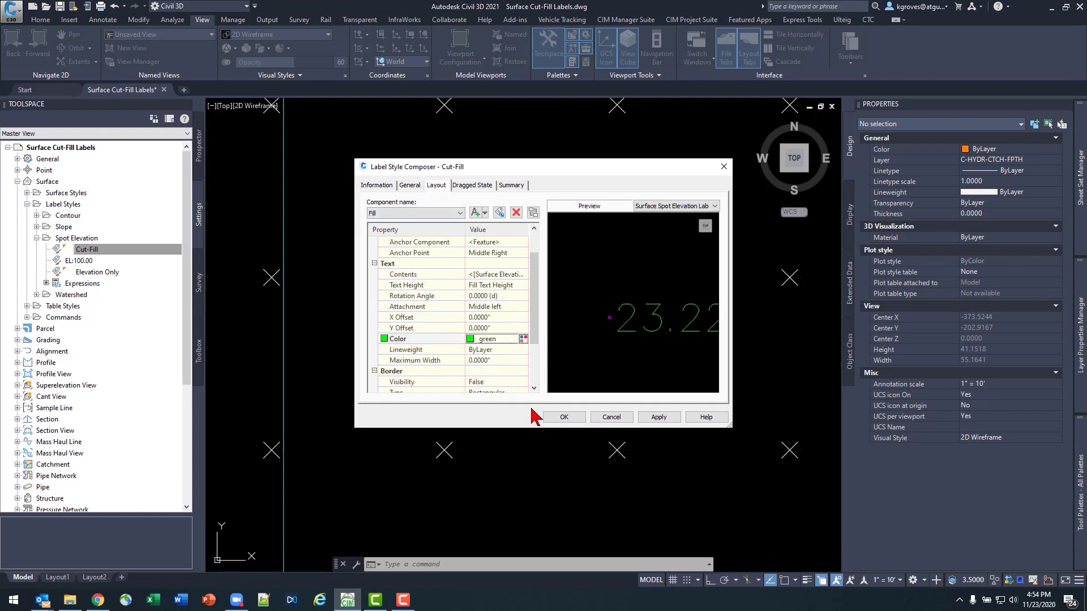
left_click(564, 418)
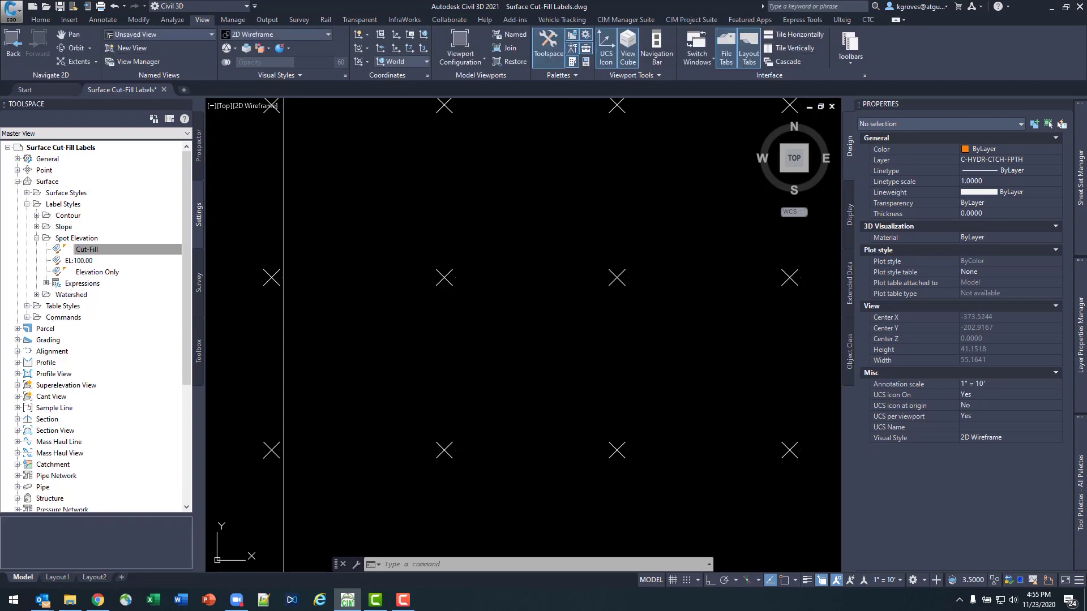
Zoom and pan across the grid to inspect red cut and green fill labels like -0.02 and 0.25.
scroll(556, 407, "down", 10)
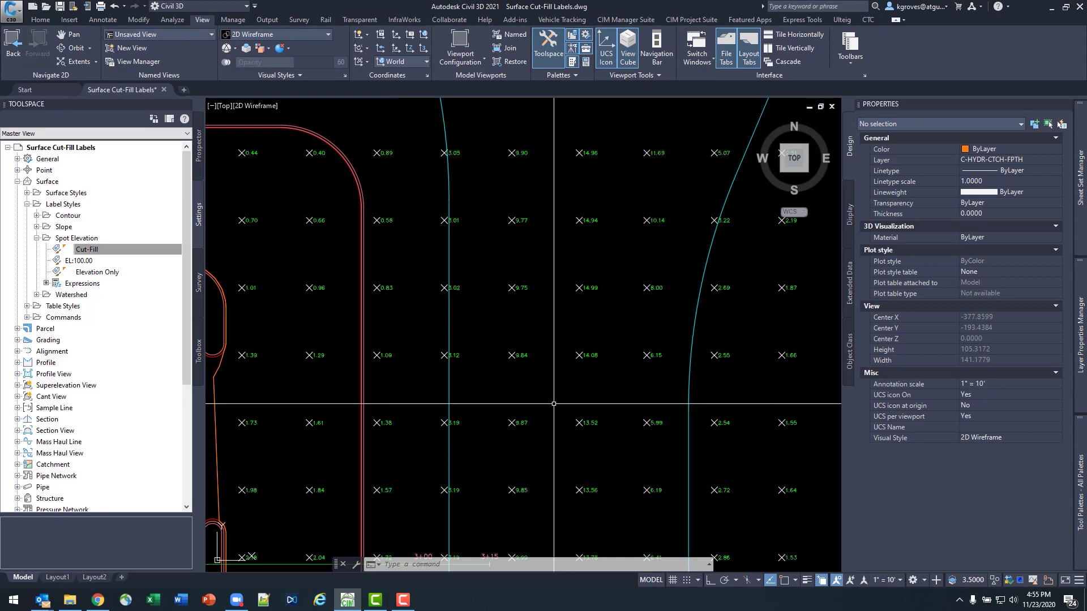
scroll(403, 346, "up", 12)
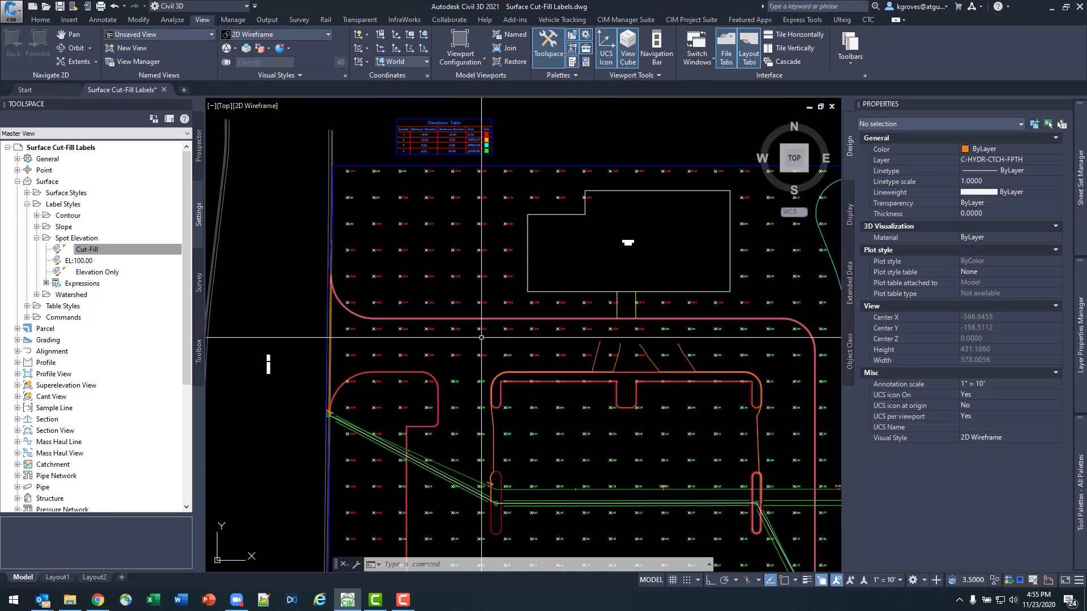
mouse_move(563, 340)
middle_mouse_down()
mouse_move(429, 315)
mouse_move(589, 382)
middle_mouse_up()
scroll(473, 359, "down", 6)
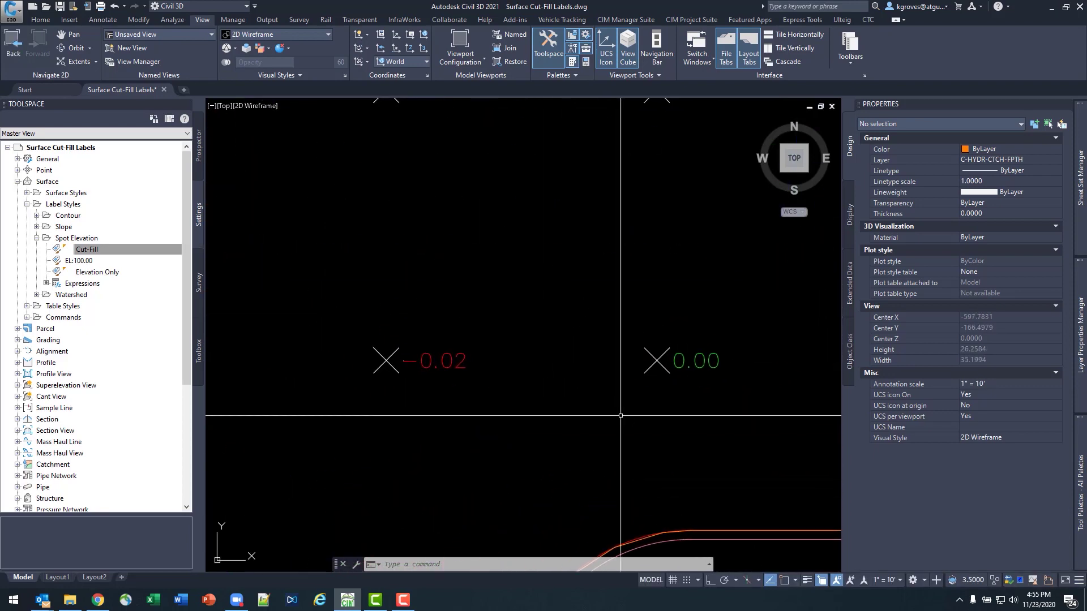
scroll(462, 351, "down", 3)
Reselect VOL-Earthwork from Prospector and switch its style back to Elevations.
scroll(461, 315, "up", 4)
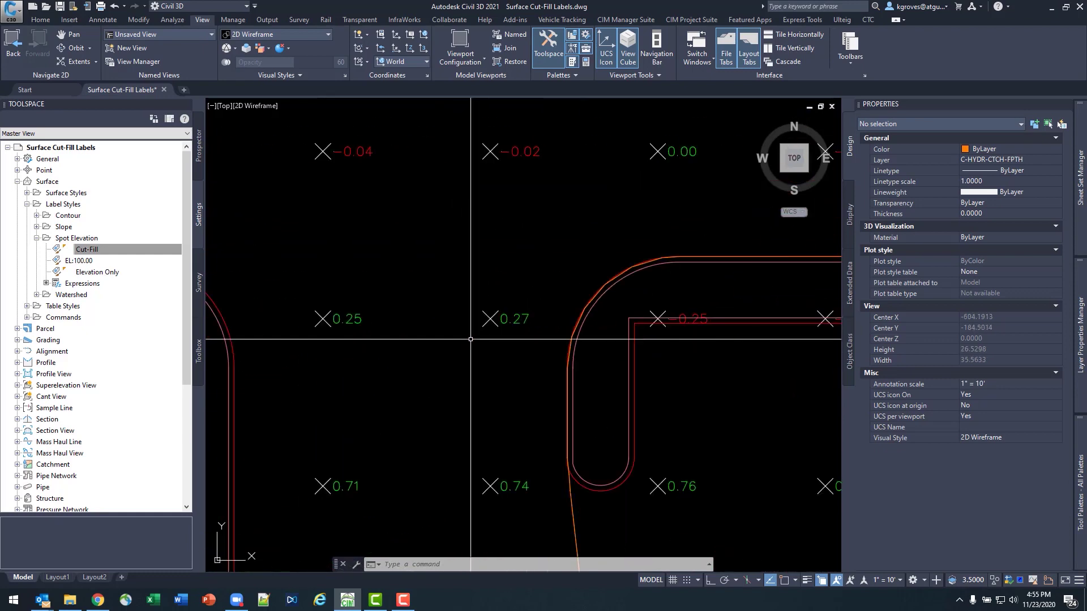
scroll(461, 323, "down", 6)
scroll(540, 346, "down", 3)
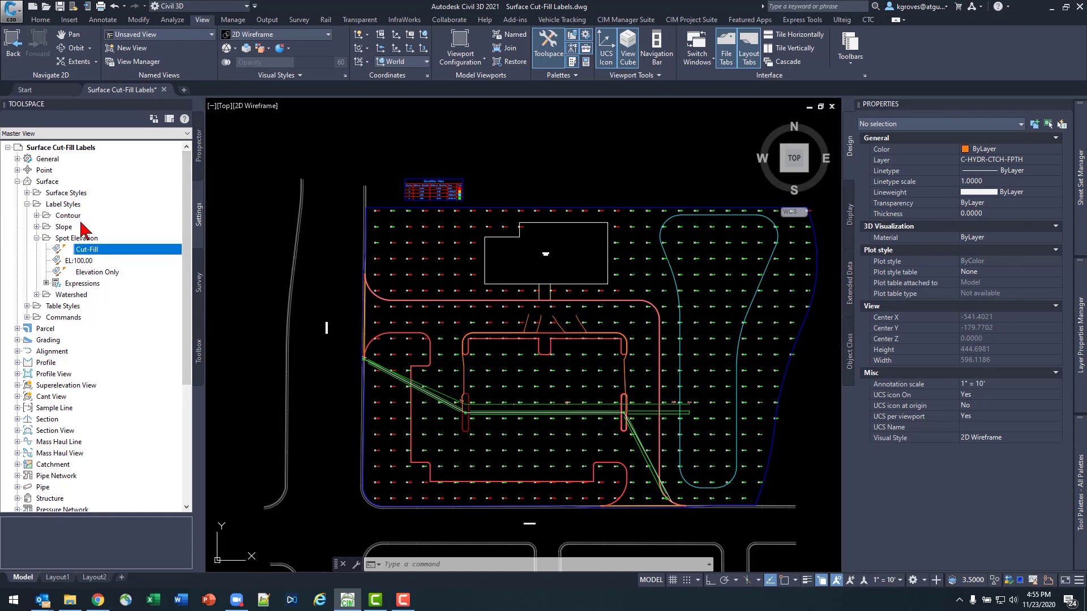
left_click(199, 148)
right_click(91, 251)
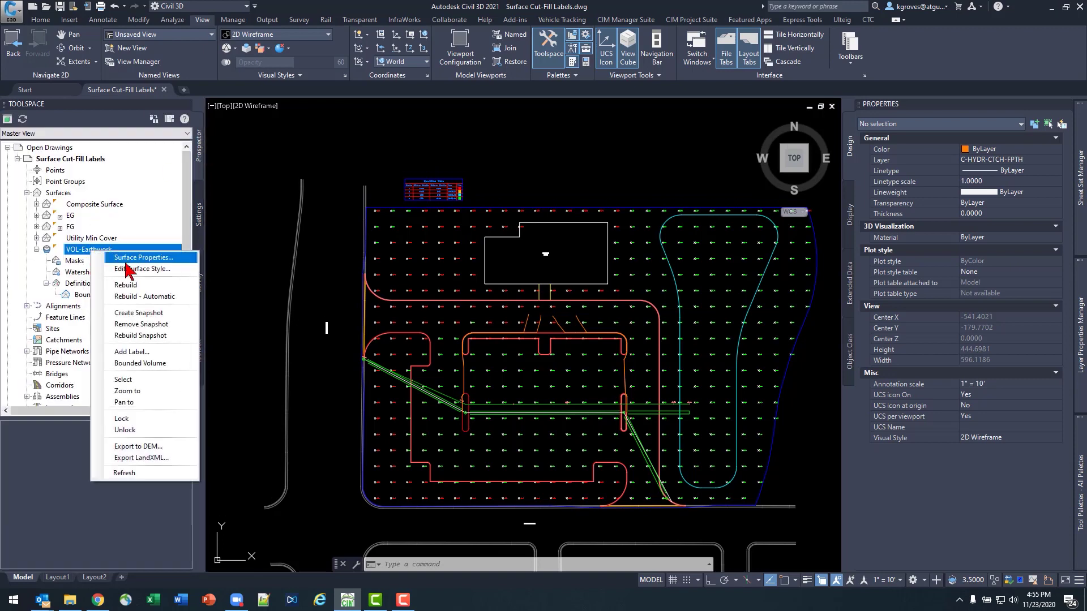
left_click(152, 380)
left_click(990, 165)
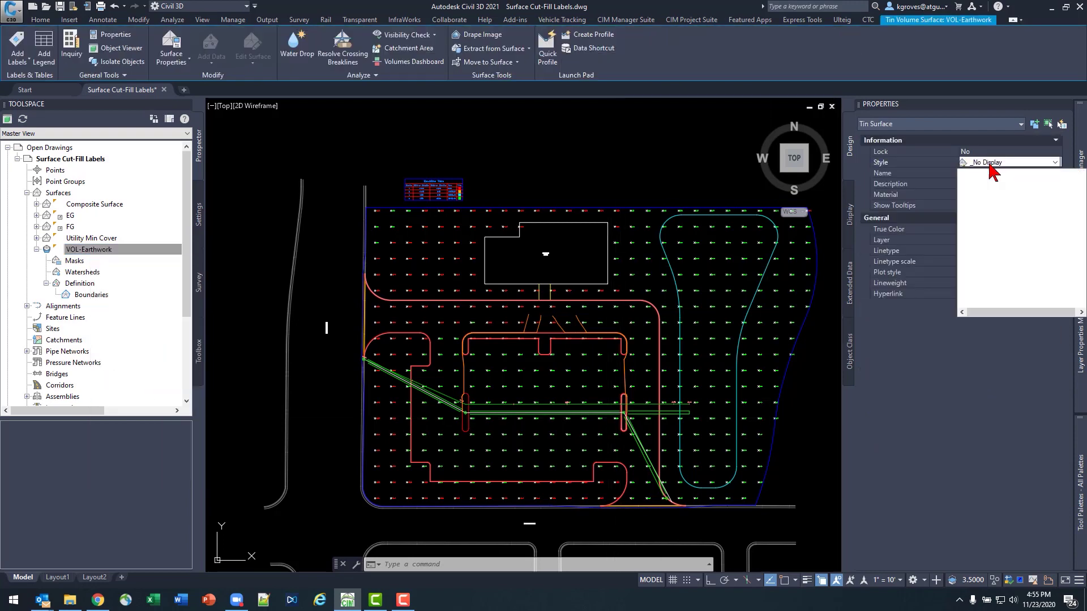
left_click(995, 286)
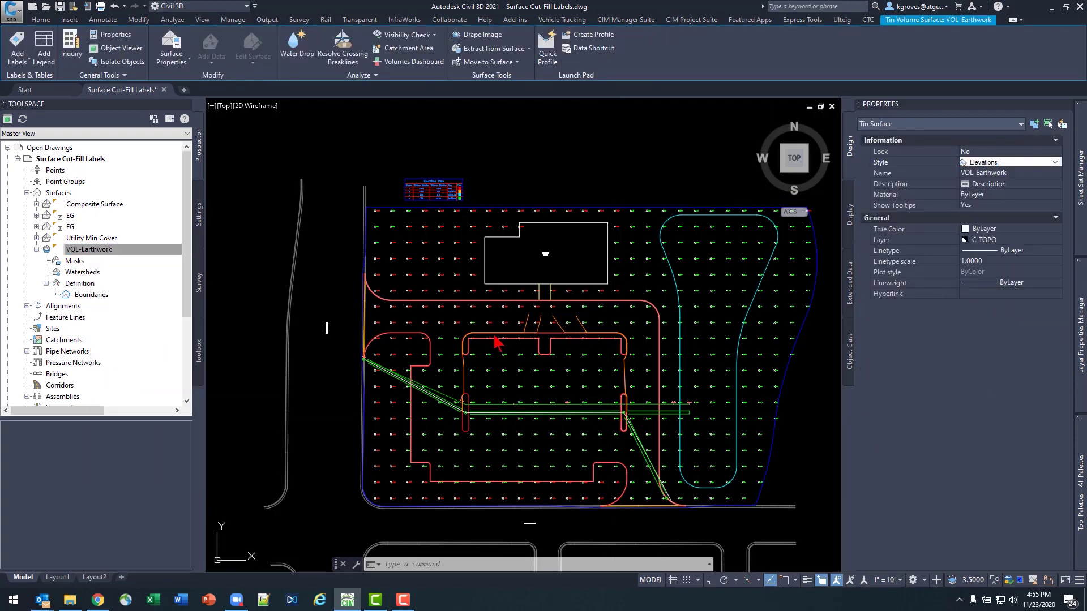
key("Escape")
scroll(422, 318, "up", 5)
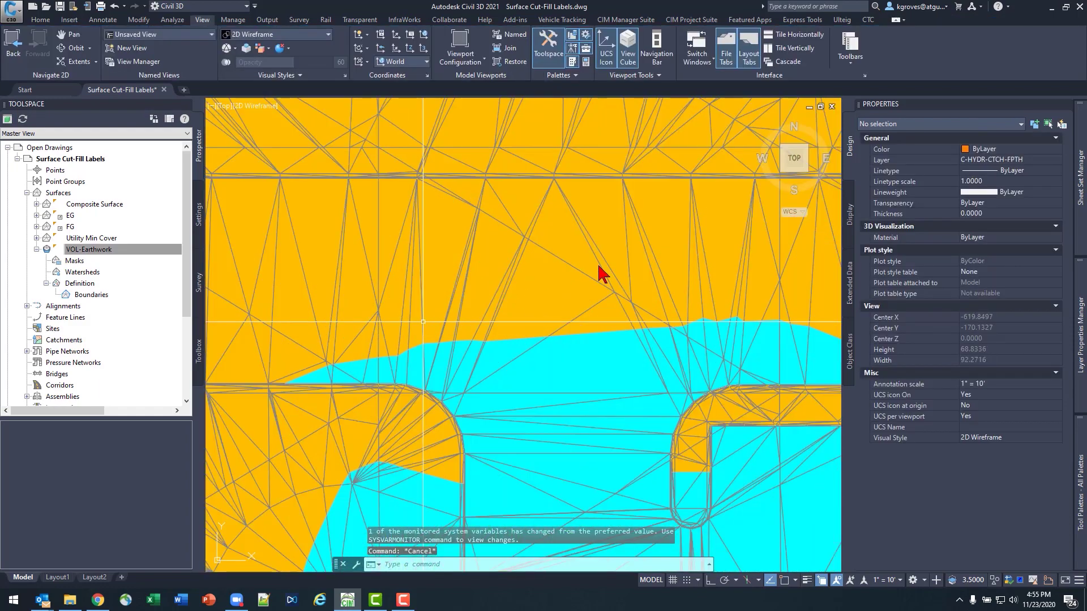
Send the VOL-Earthwork surface behind the spot labels.
left_click(599, 266)
right_click(586, 278)
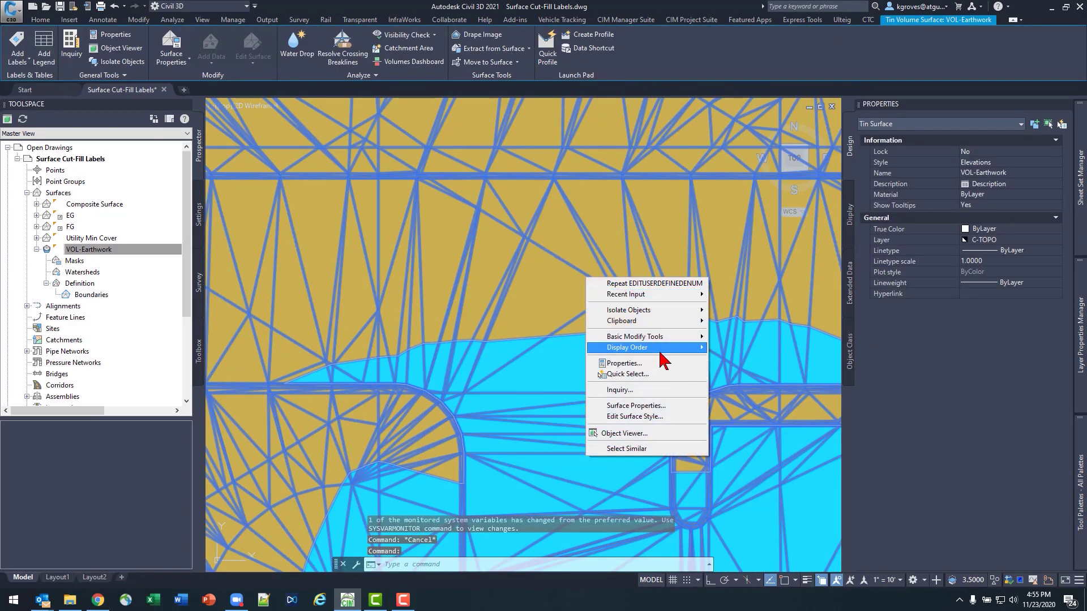
mouse_move(662, 360)
left_click(750, 365)
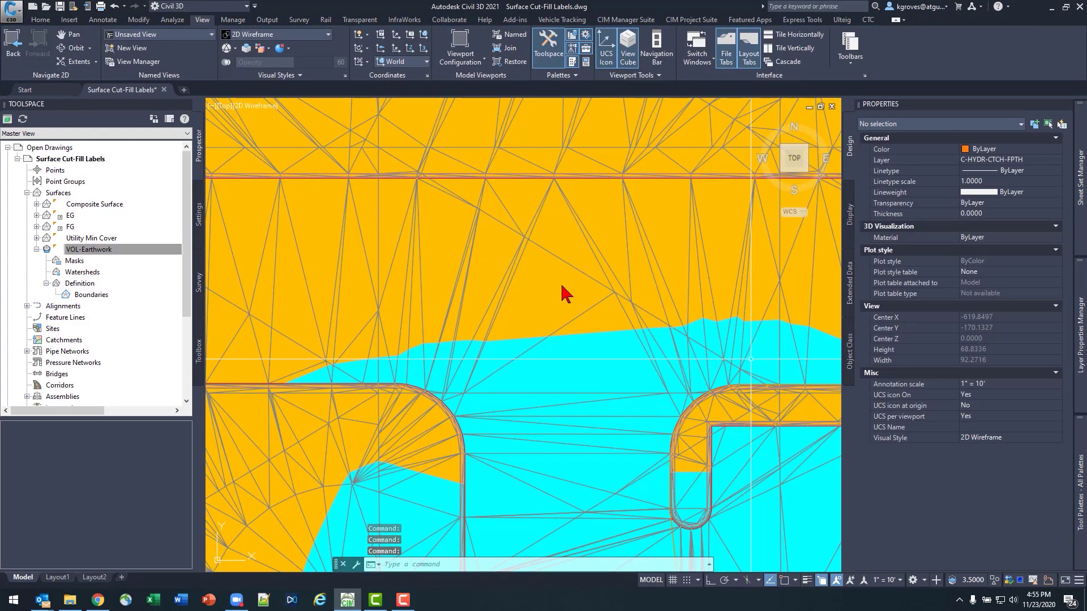
Regenerate with REGENALL and window-select the -0.04 and 0.25 labels to inspect them.
type("regenall")
key("Return")
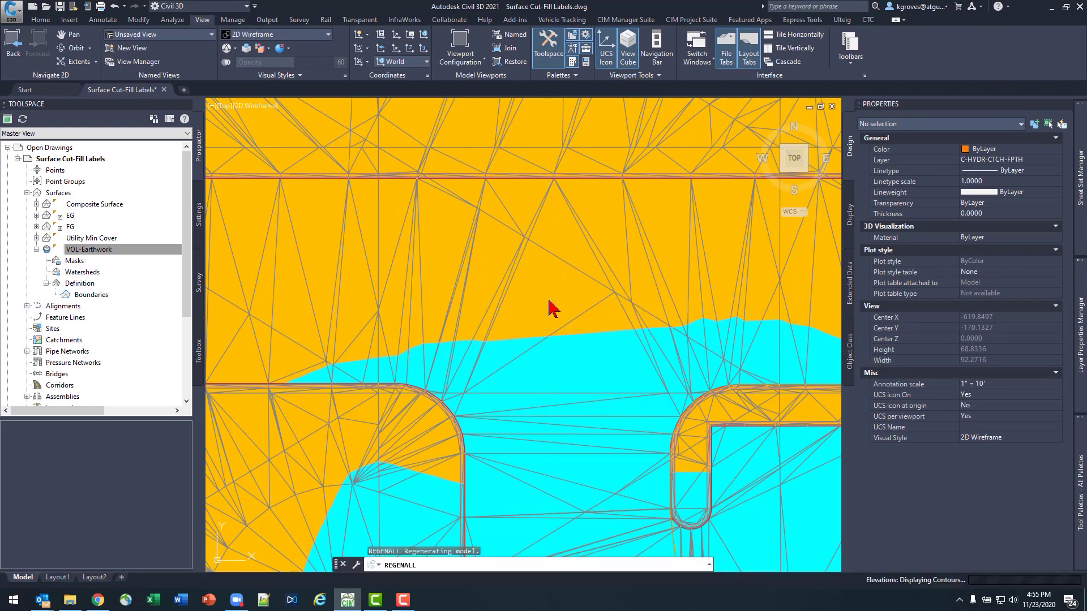
middle_click_drag(568, 364, 558, 321)
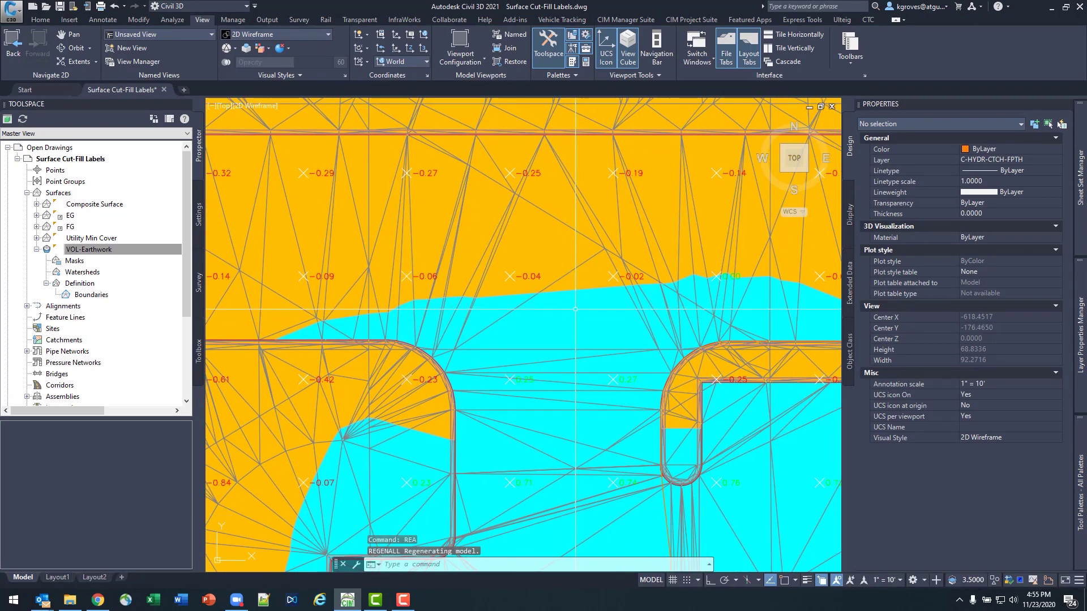
scroll(575, 309, "up", 2)
left_click(453, 235)
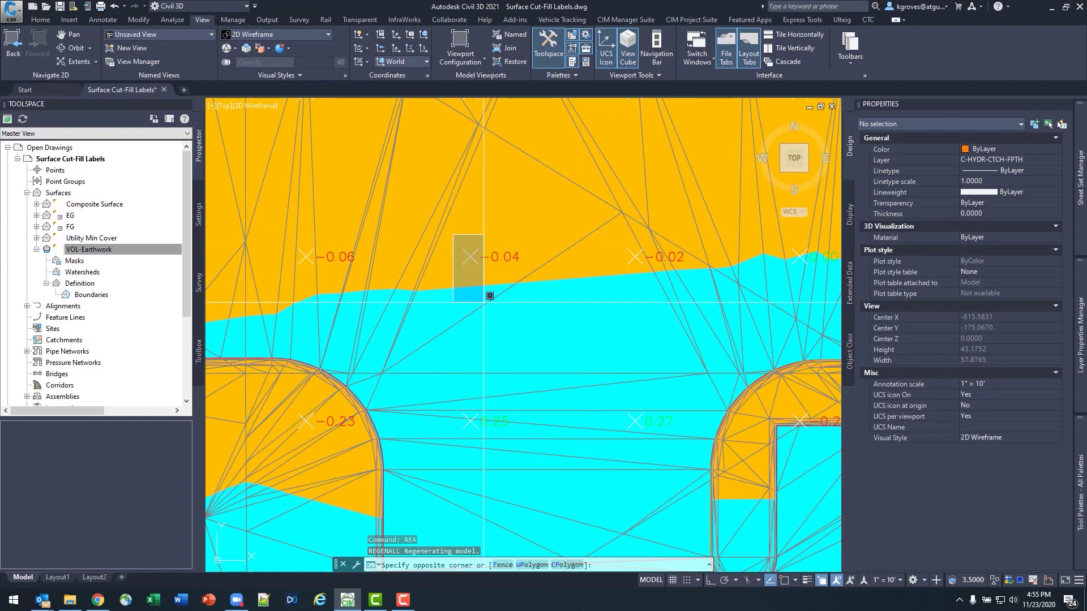
left_click(587, 467)
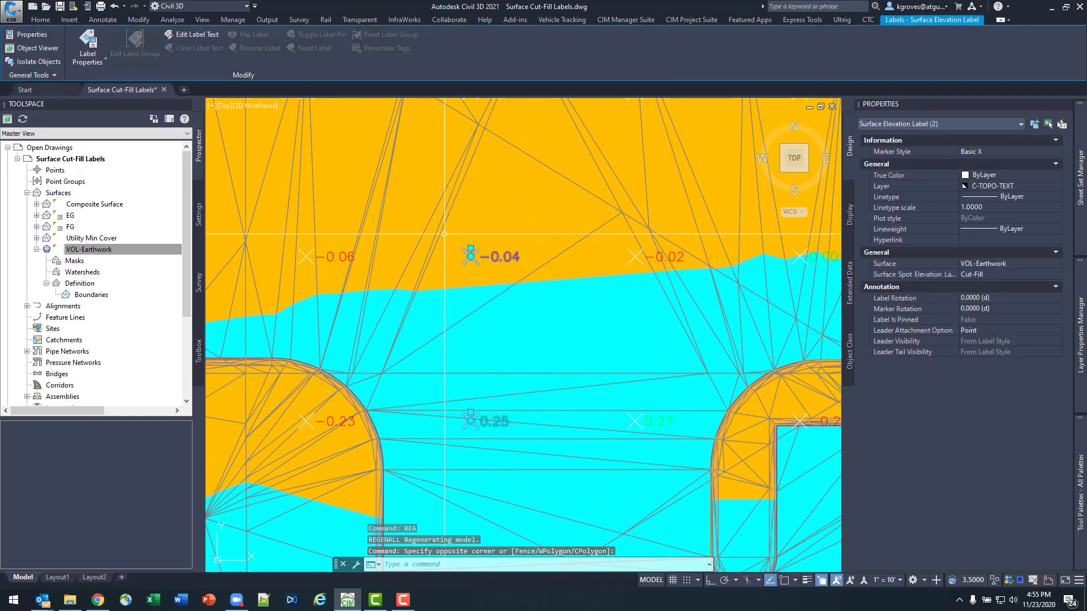
scroll(463, 428, "up", 5)
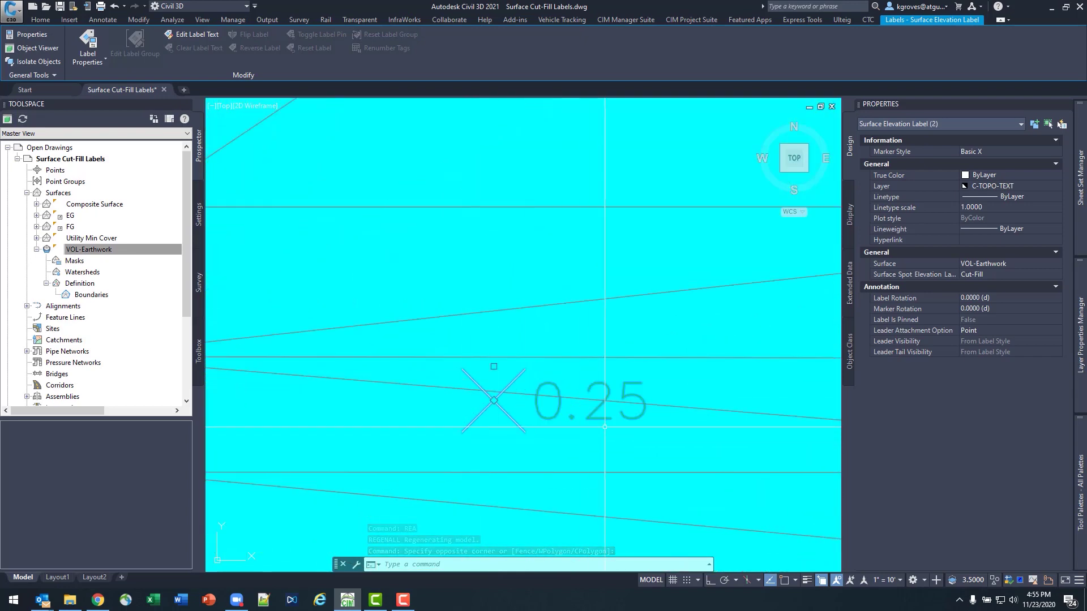
middle_click_drag(604, 427, 516, 400)
key("Escape")
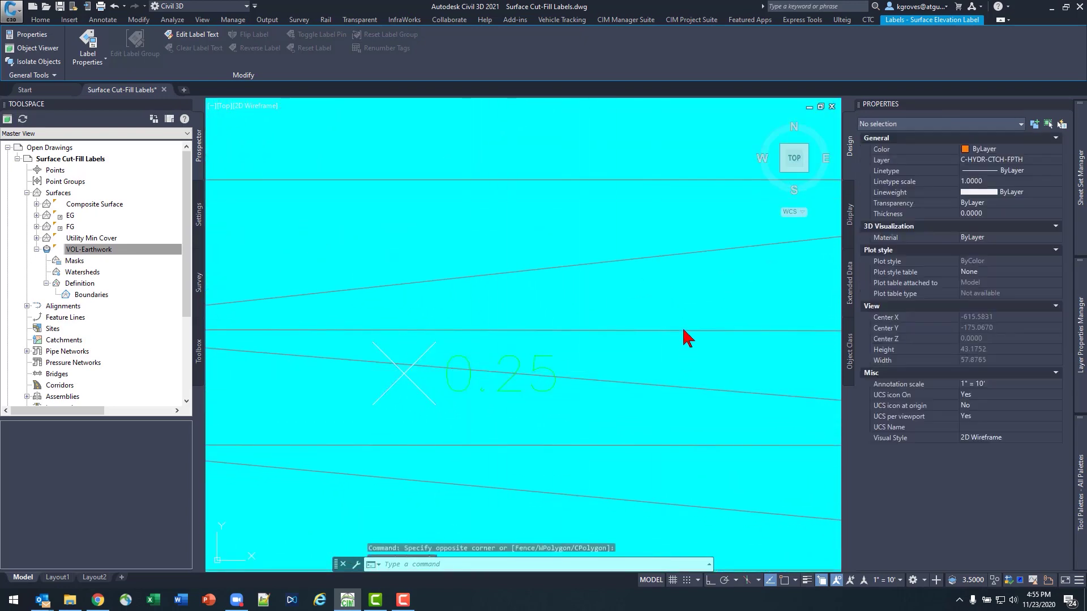
Set the VOL-Earthwork surface style to _No Display so only the cut/fill label grid shows.
left_click(673, 340)
left_click(665, 347)
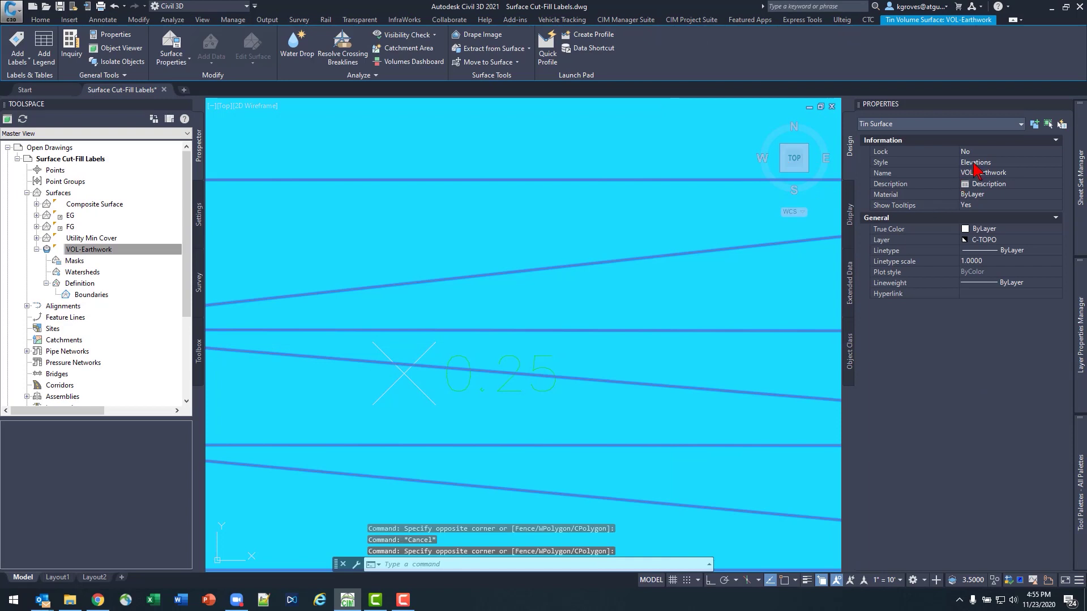
key("Escape")
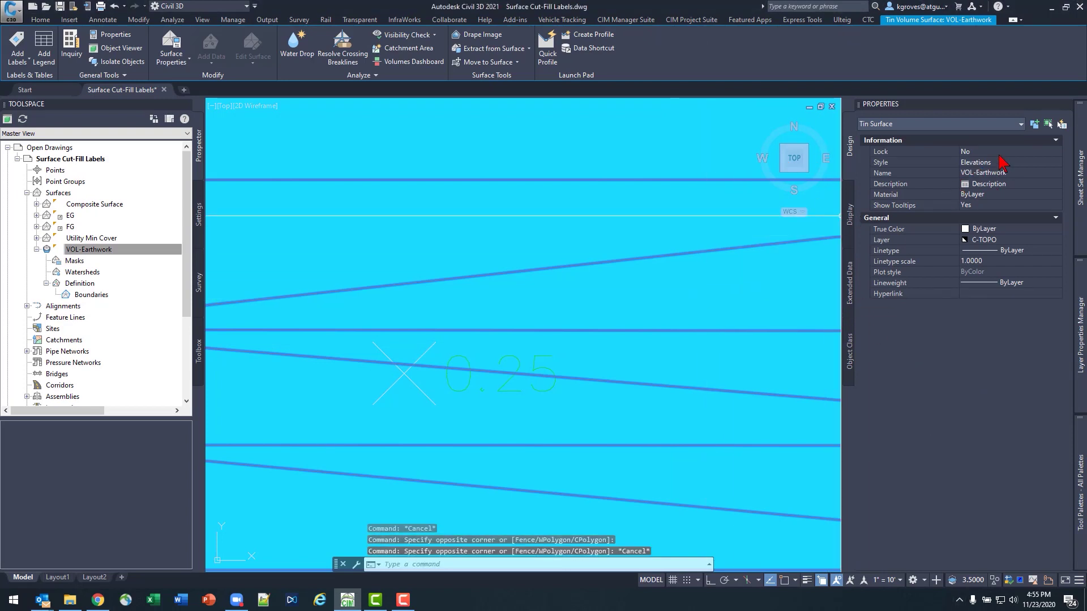
left_click(1001, 164)
left_click(988, 187)
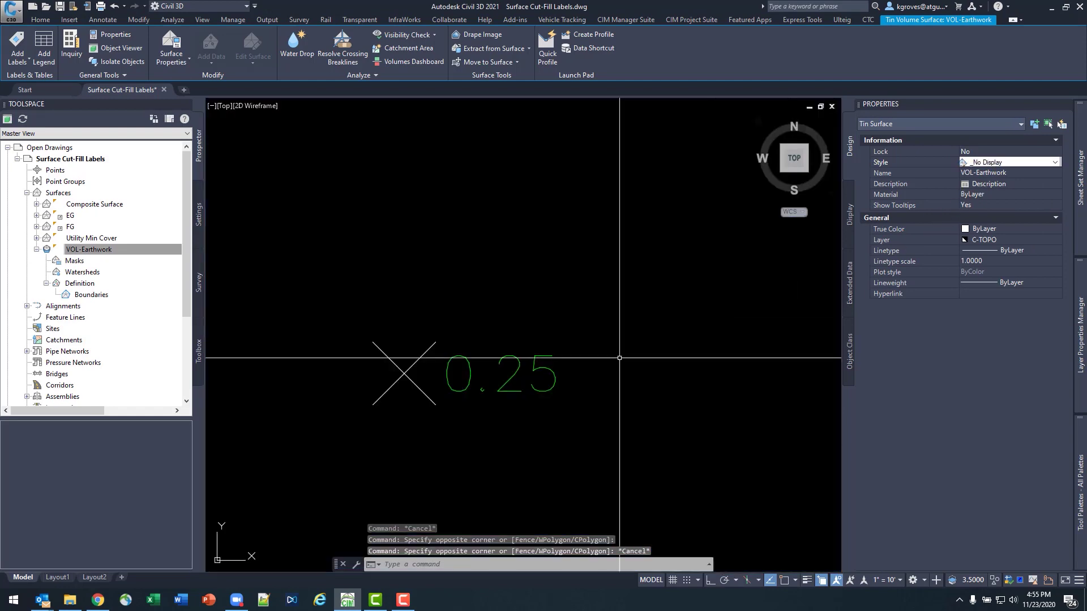
key("Escape")
scroll(376, 347, "down", 3)
middle_click_drag(464, 301, 515, 458)
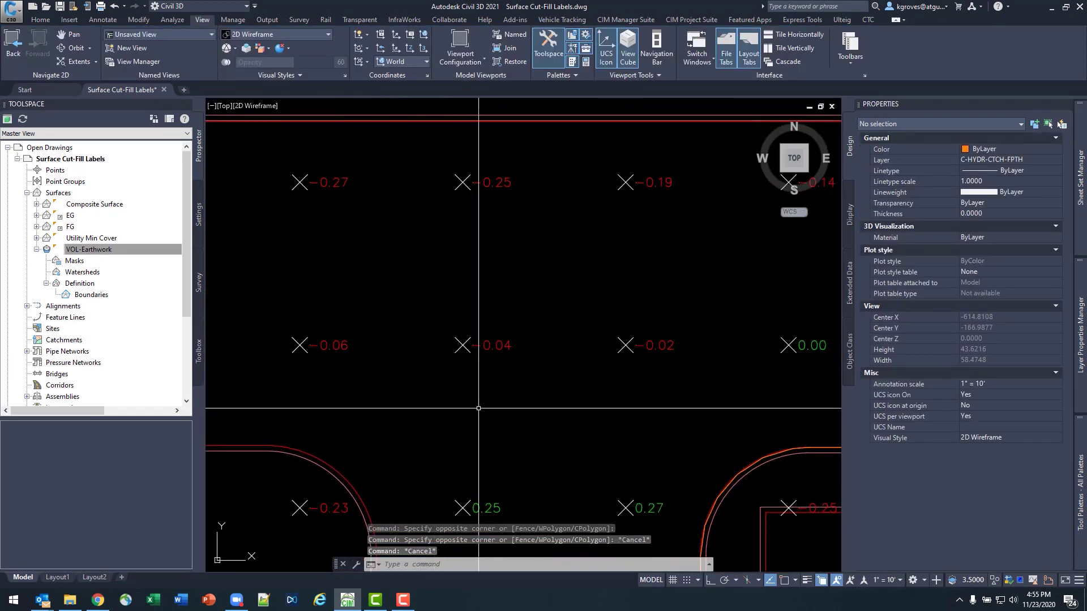
Show the Cut-Fill spot elevation label styles and zoom into a -0.04 label to reveal its tiny green fill value.
scroll(475, 348, "up", 5)
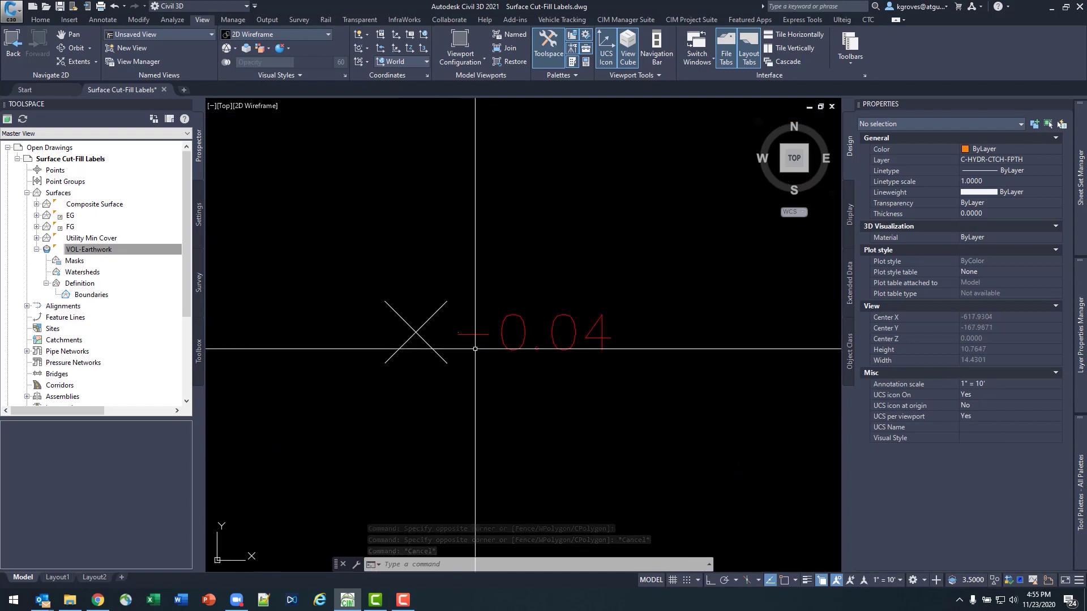
left_click(193, 216)
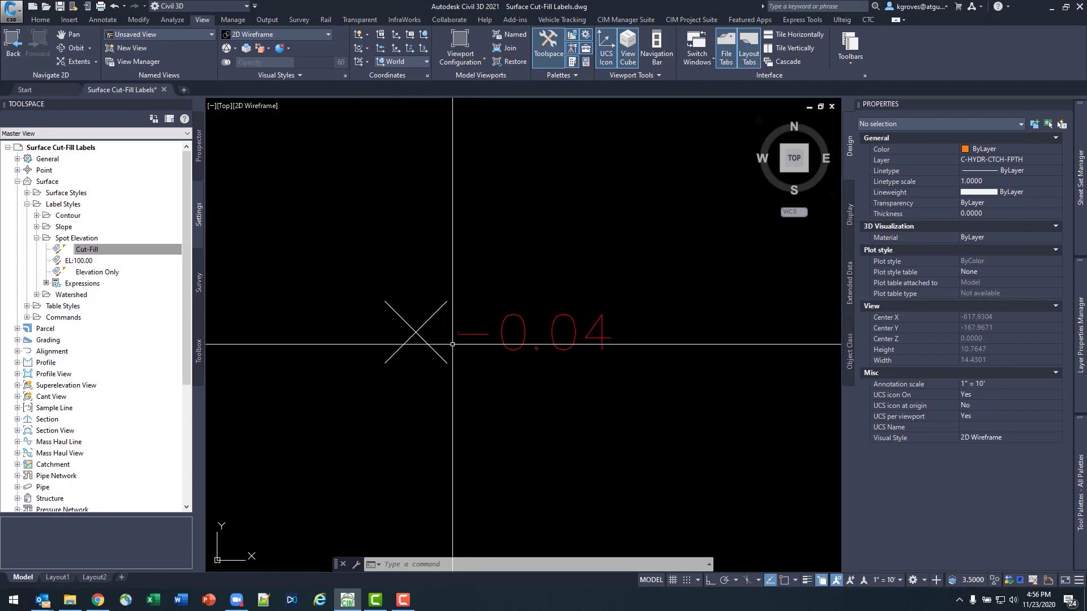
scroll(452, 344, "up", 20)
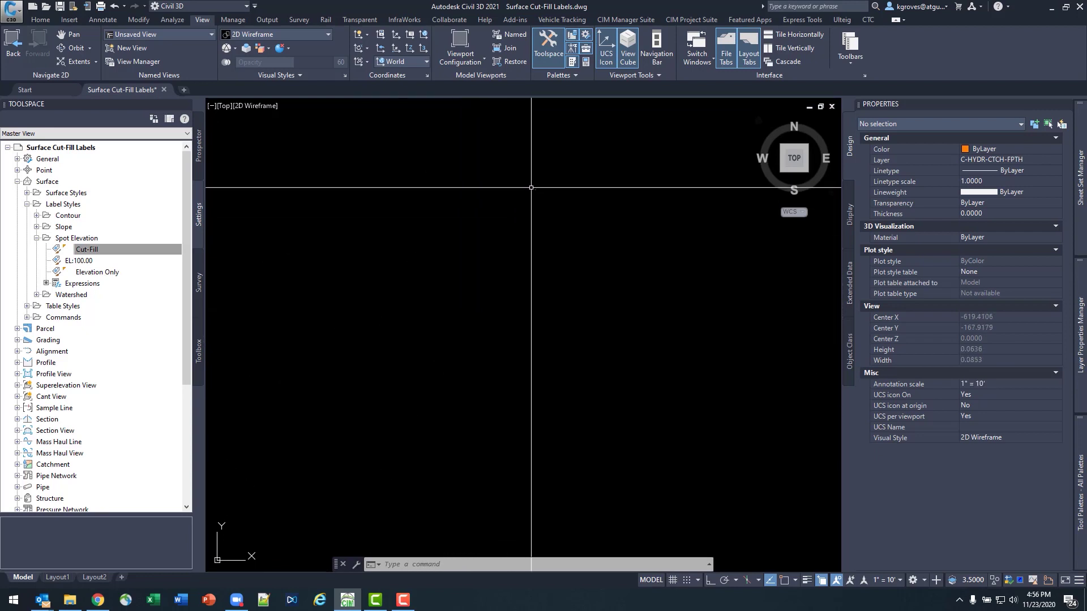
scroll(531, 187, "up", 20)
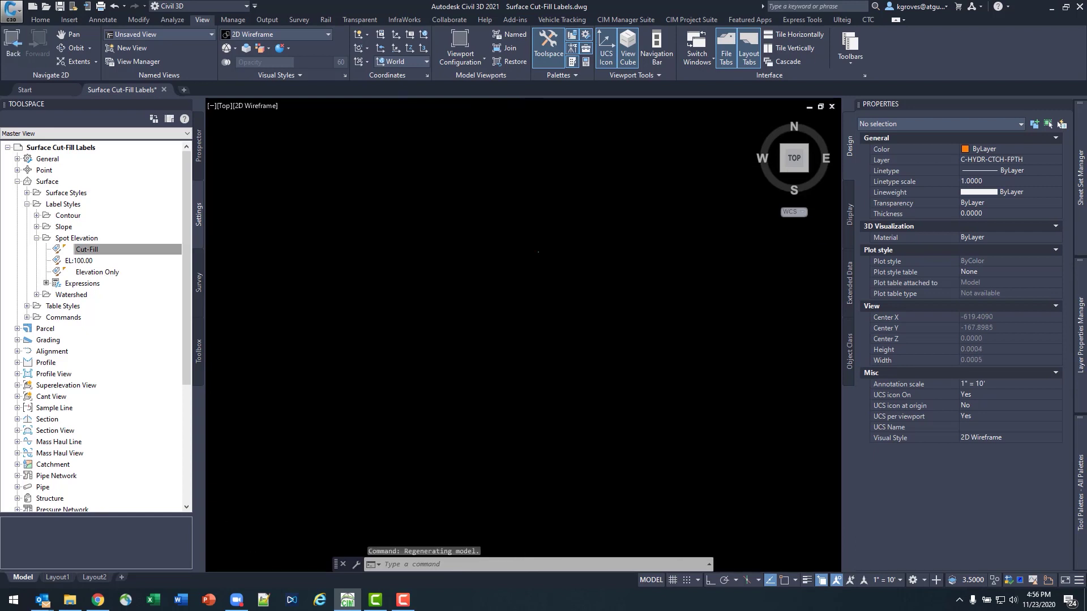
scroll(577, 447, "up", 10)
middle_click_drag(584, 444, 532, 421)
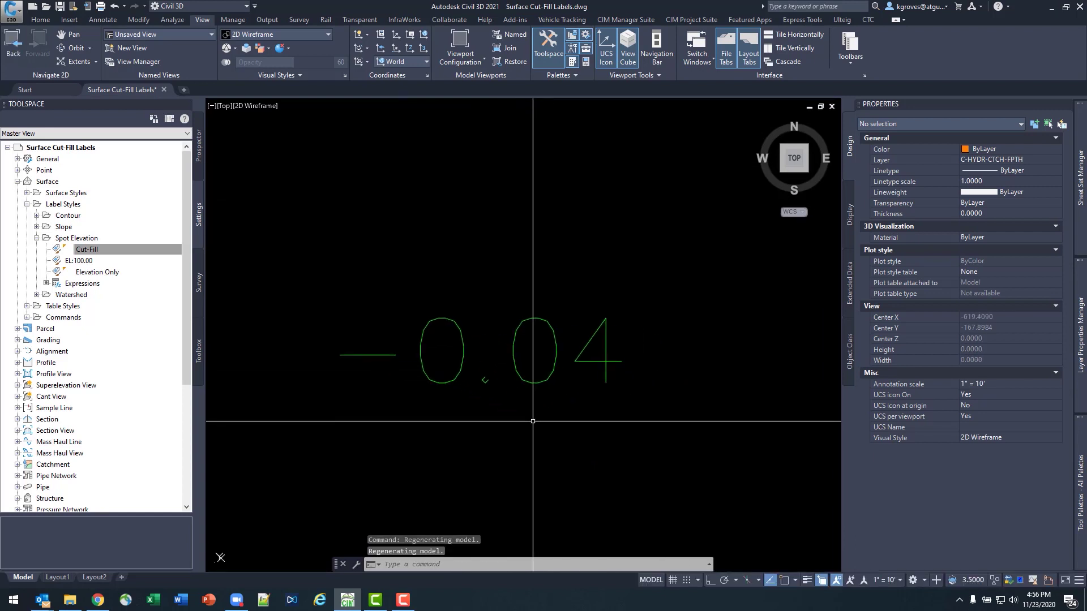
scroll(533, 421, "down", 2)
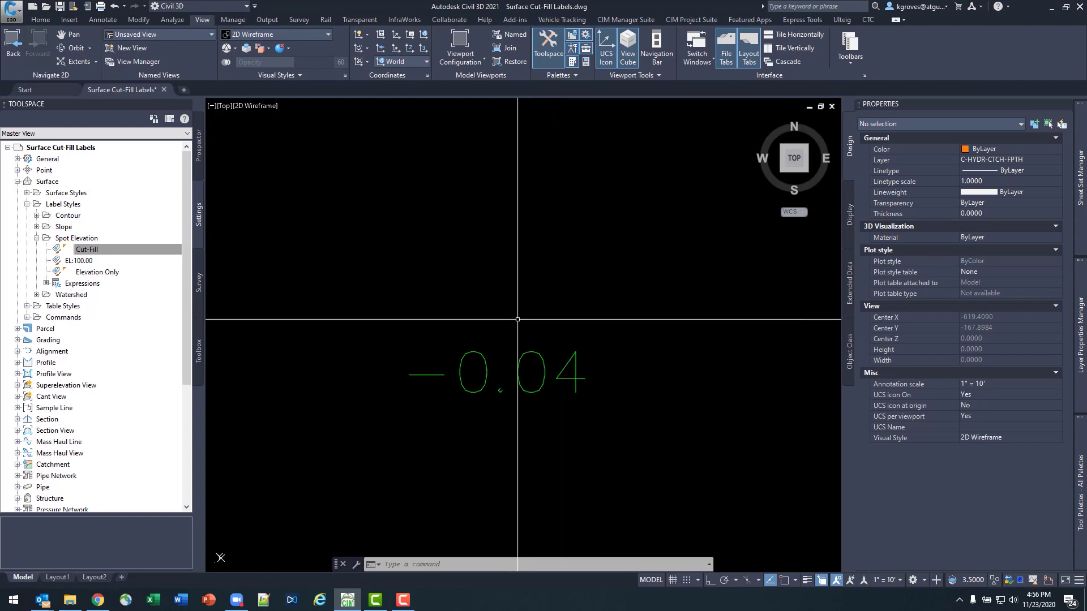
scroll(530, 316, "down", 3)
scroll(531, 316, "down", 15)
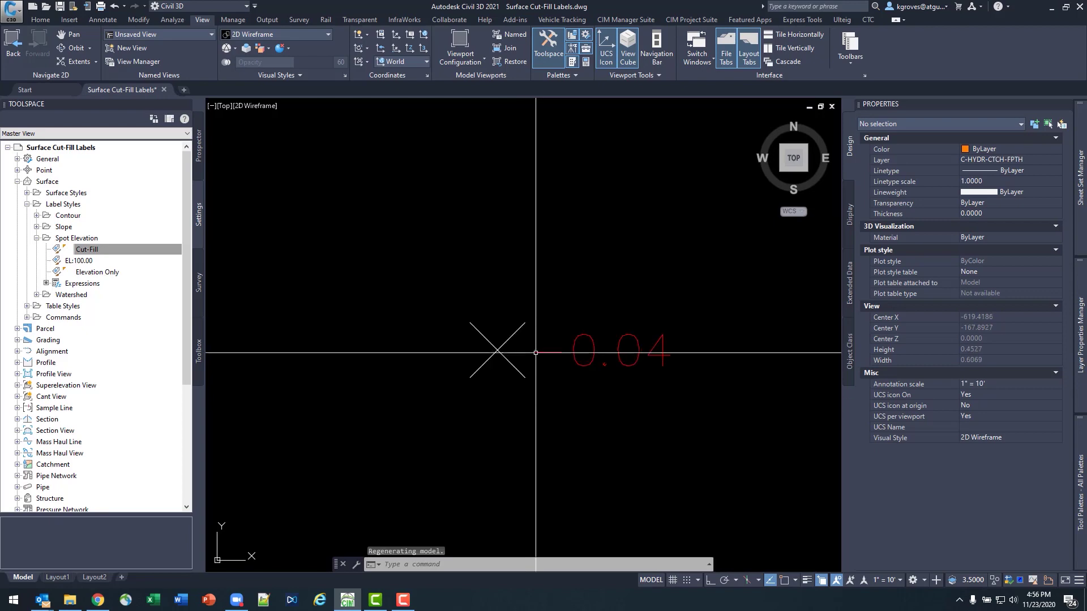
scroll(441, 359, "down", 10)
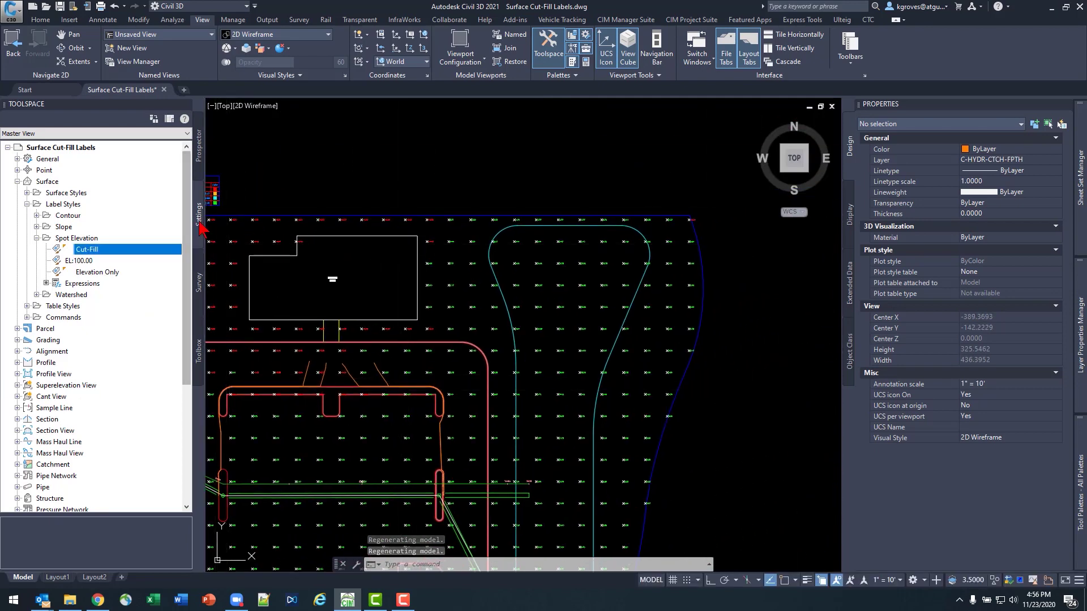
Display the spot elevation expressions and select the Cut Text Height expression.
left_click(69, 284)
left_click(46, 538)
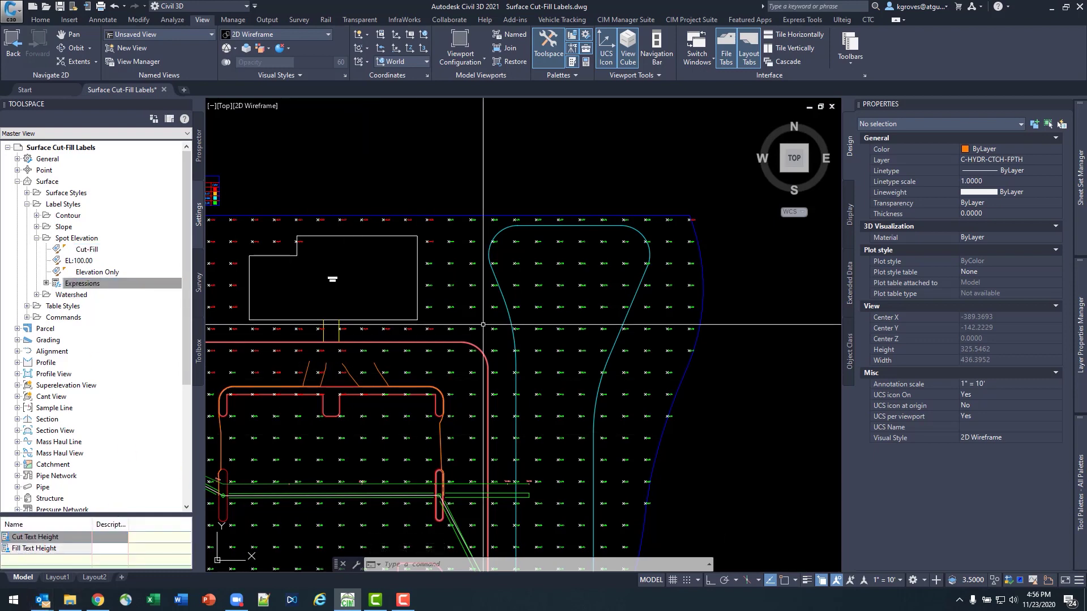
middle_click_drag(215, 325, 458, 340)
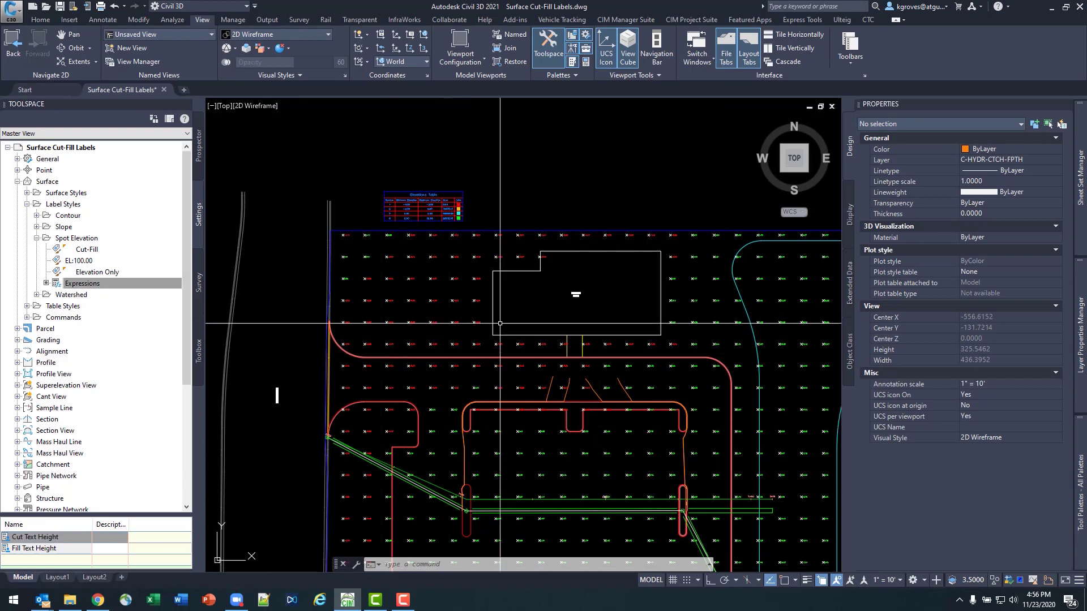
scroll(441, 351, "up", 2)
scroll(458, 345, "up", 8)
Inspect the marker style of the -0.62 spot label, then deselect it.
left_click(450, 363)
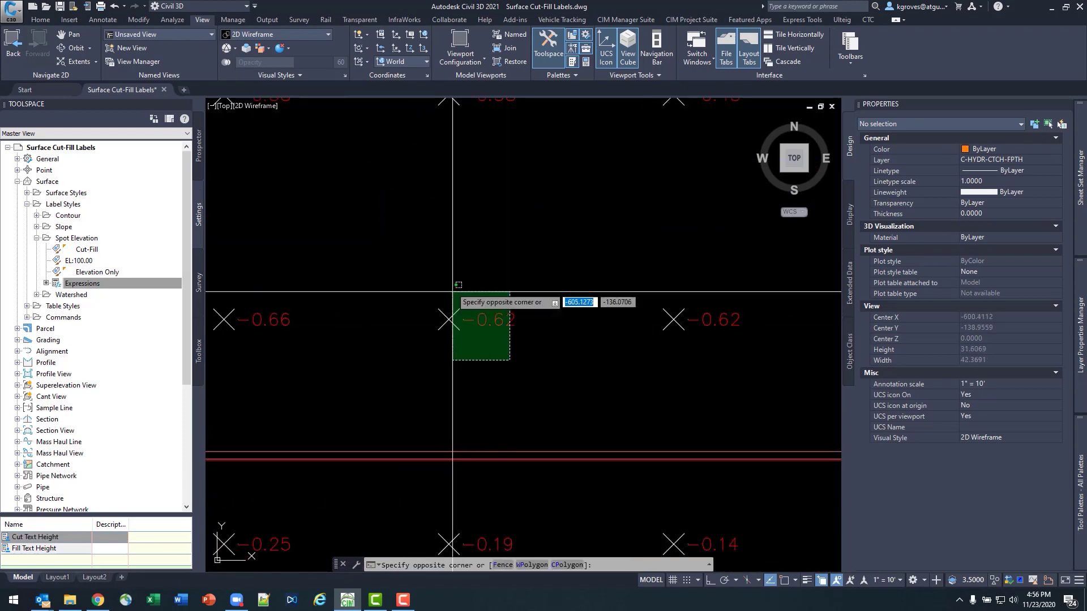
left_click(504, 282)
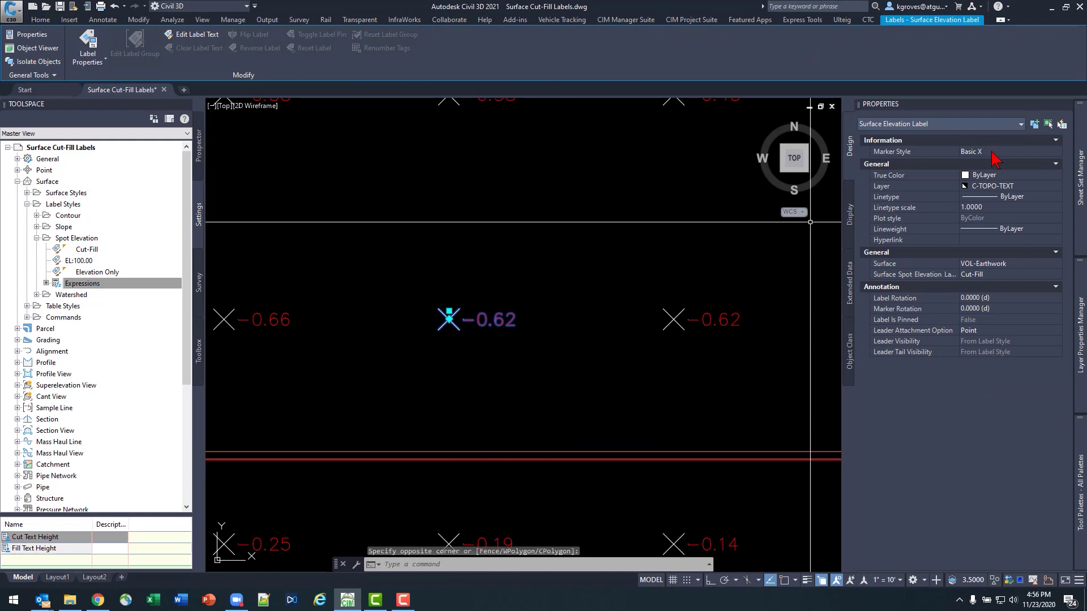
left_click(994, 152)
left_click(1004, 152)
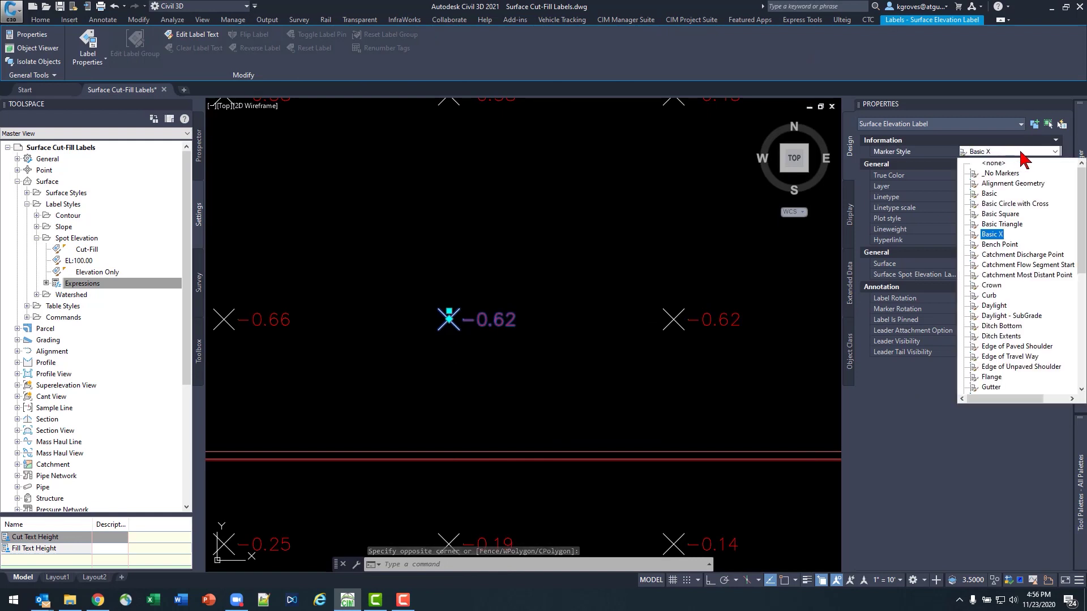
key("Escape")
key("Escape")
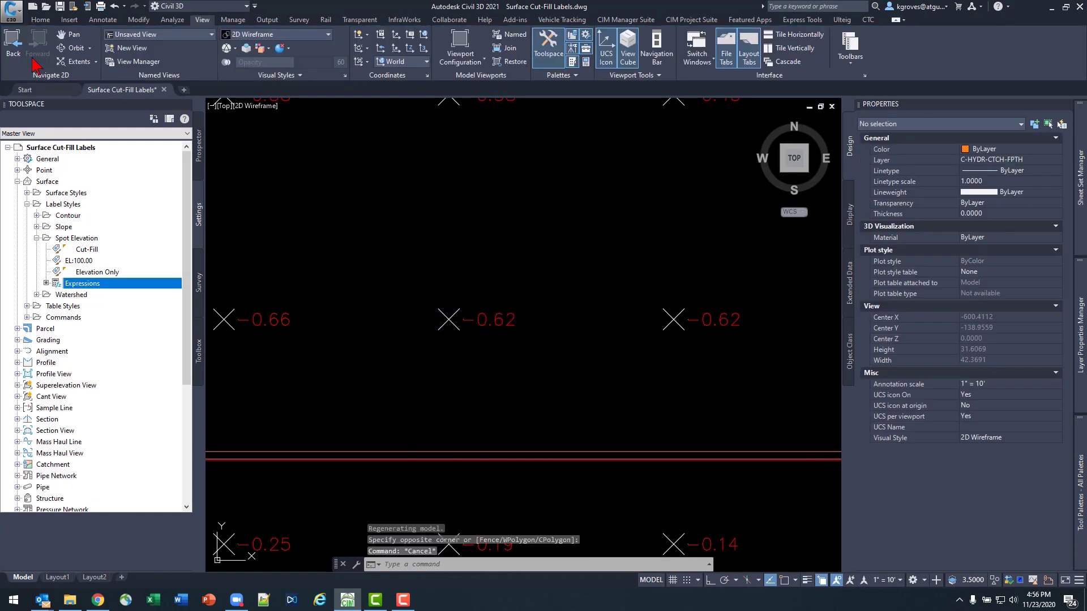
Start adding surface labels with type Spot Elevations on Grid, Cut-Fill style and Basic X markers.
left_click(99, 21)
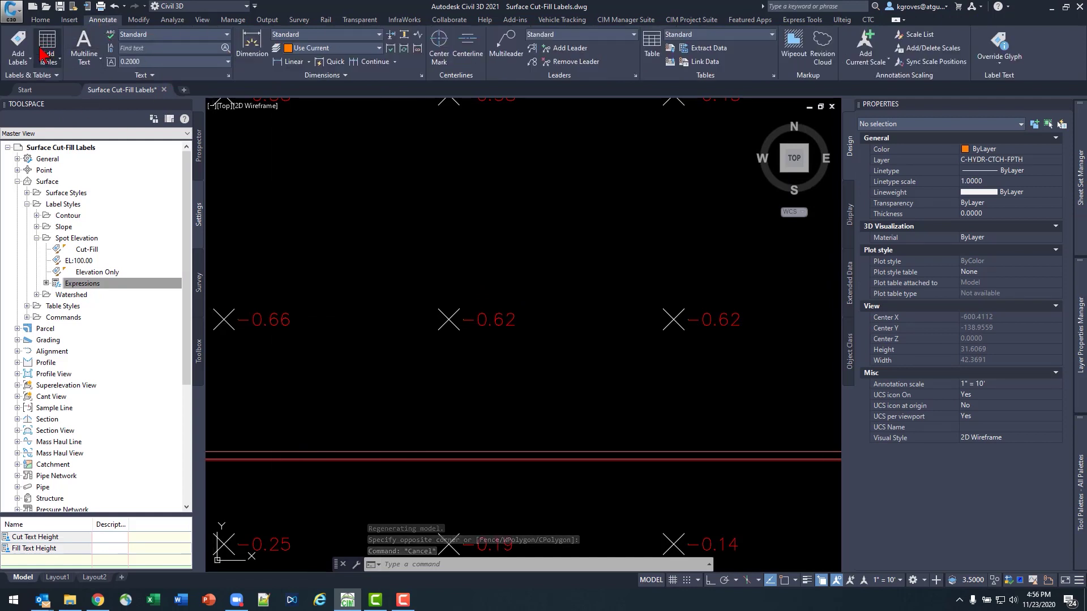
left_click(18, 57)
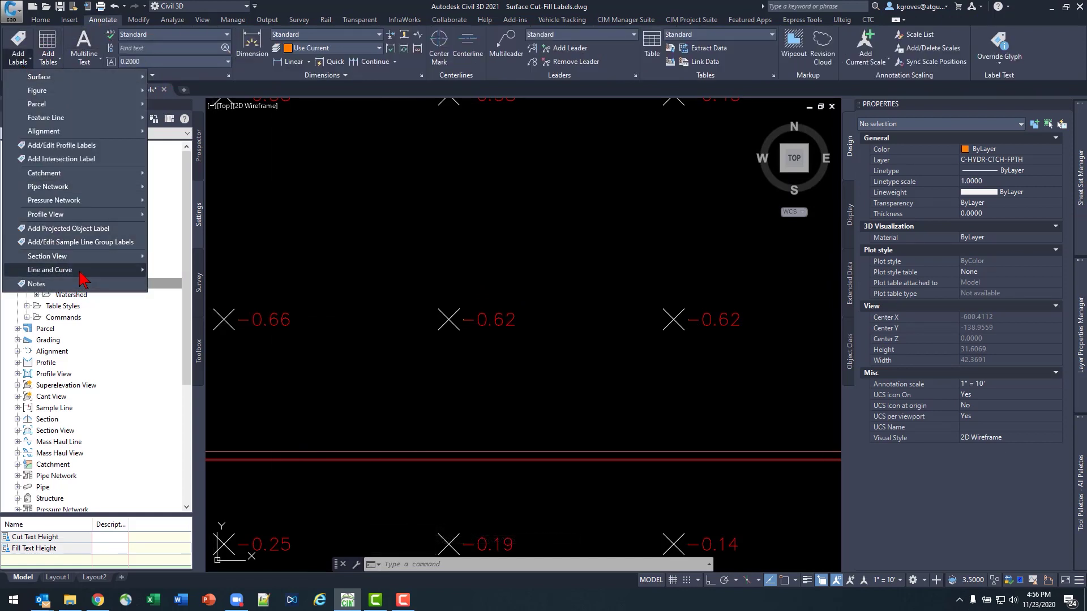
mouse_move(101, 78)
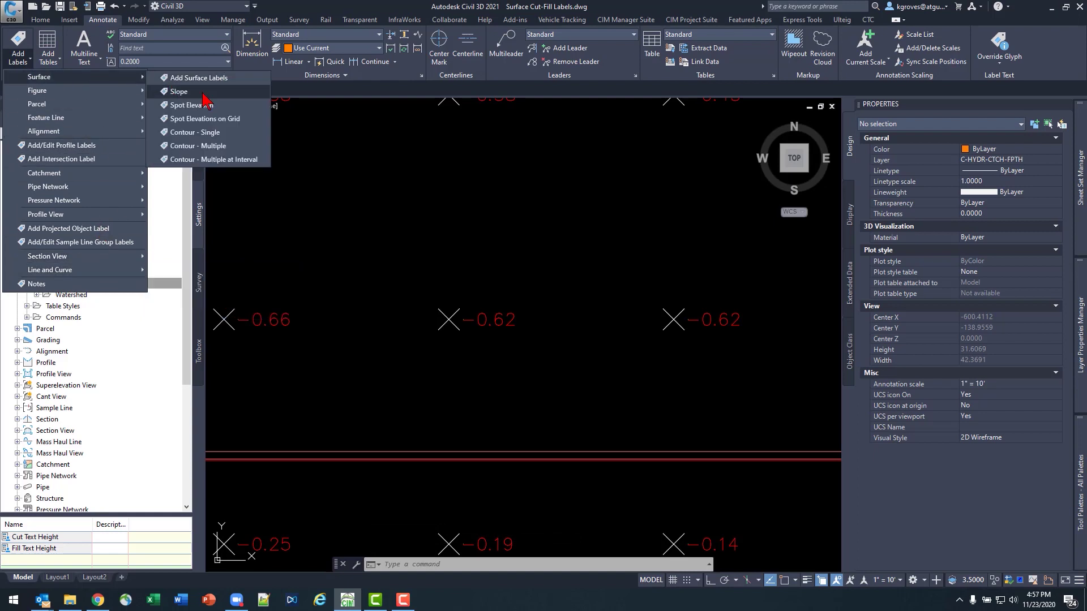
left_click(175, 92)
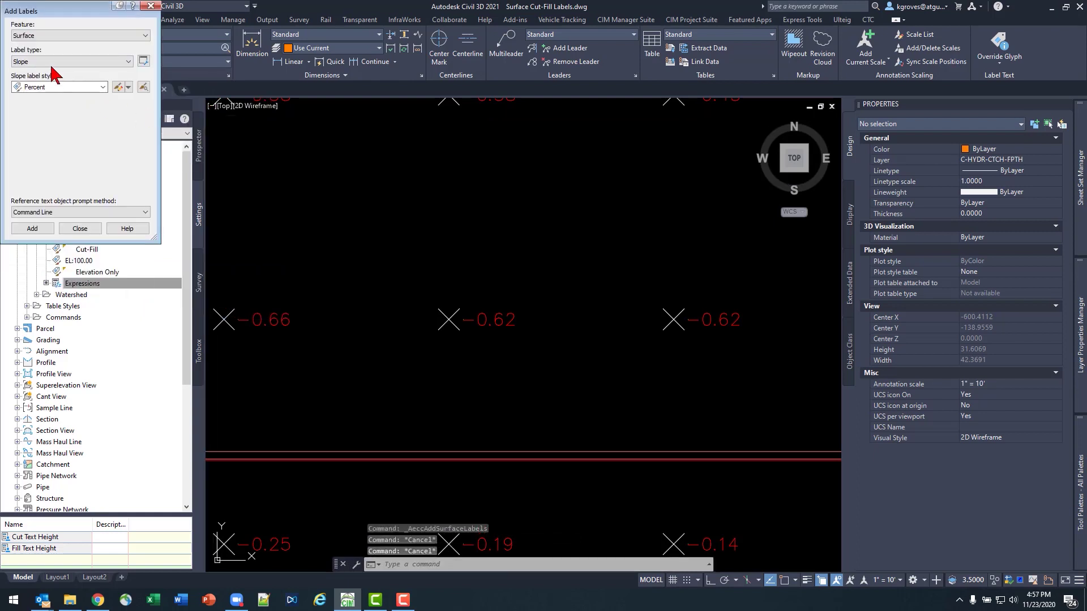
left_click(52, 65)
left_click(69, 93)
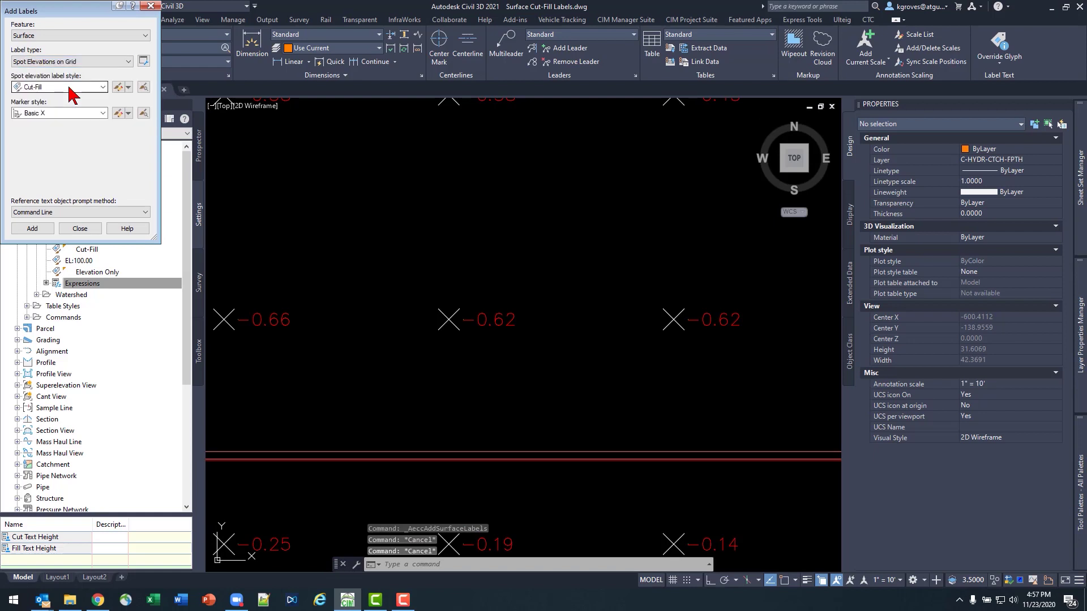